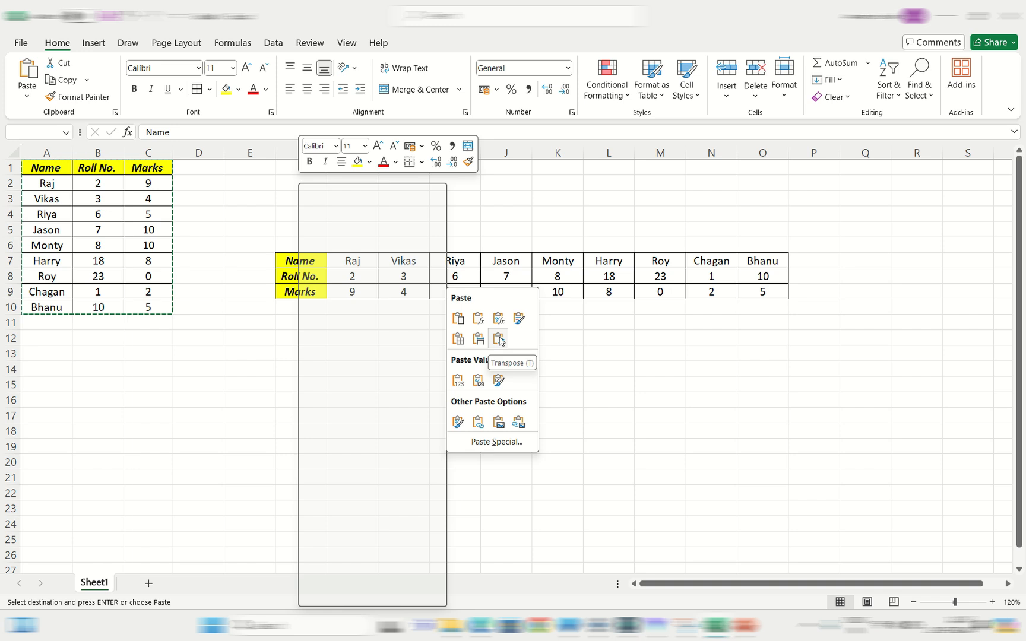
# - Paste the copied Name, Roll No. and Marks table transposed, starting at cell F7
pyautogui.click(497, 339)
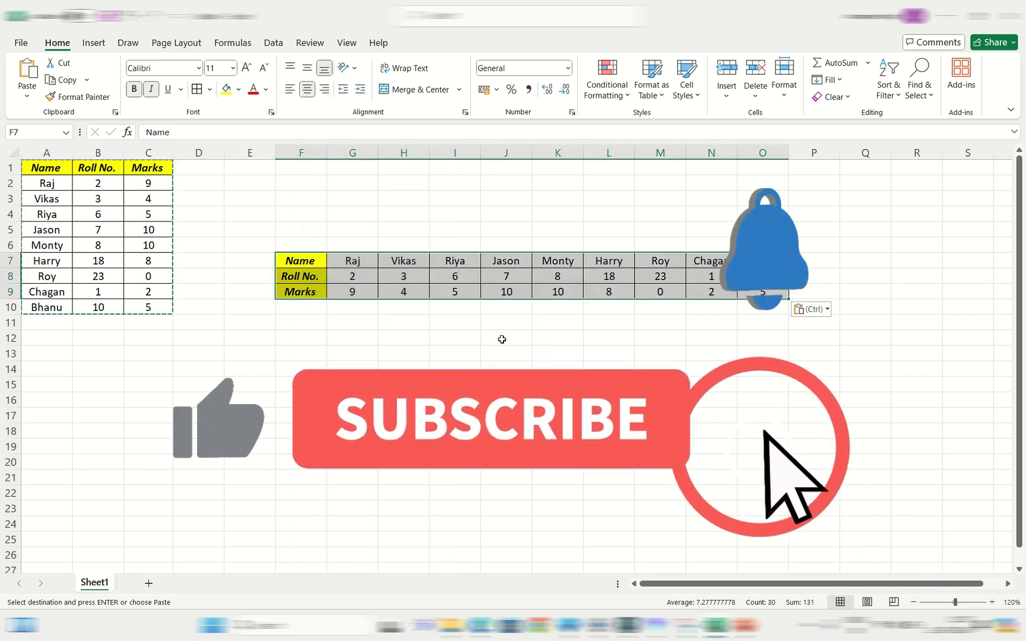
pyautogui.click(502, 339)
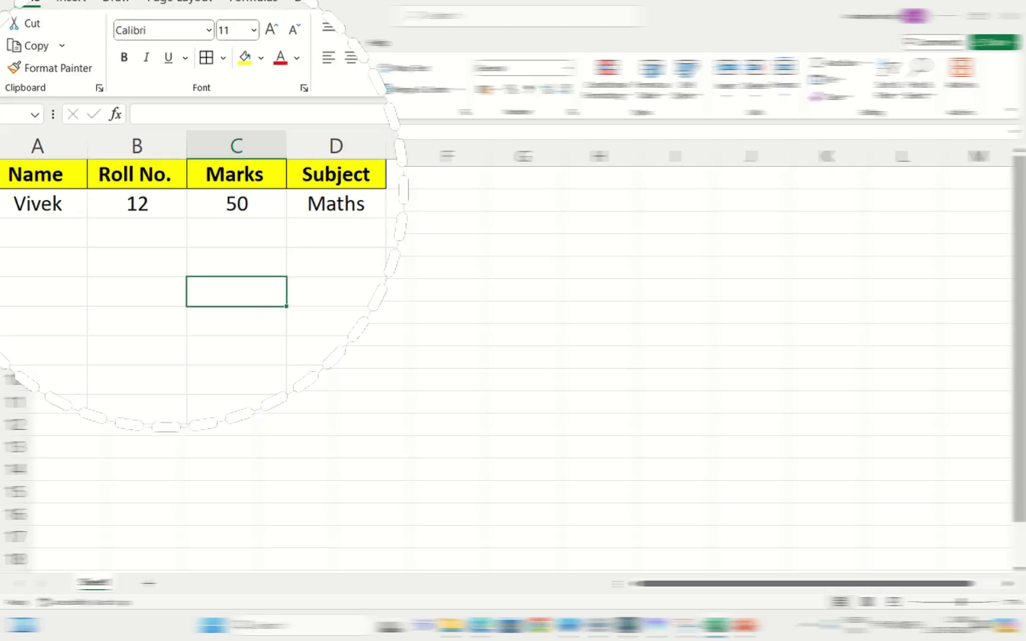
pyautogui.moveTo(59, 179); pyautogui.dragTo(321, 174)
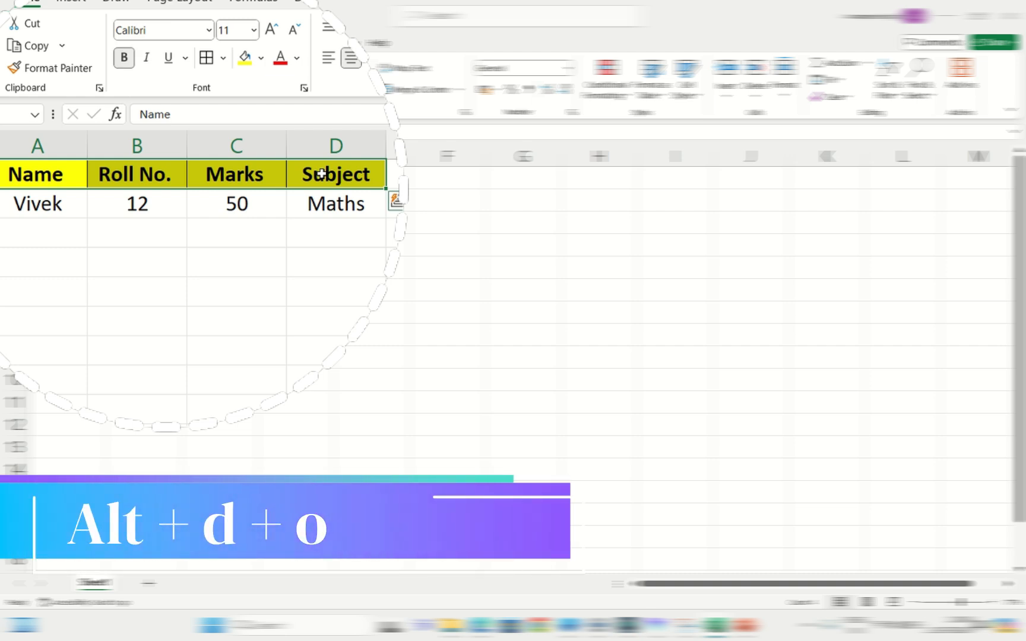
pyautogui.hotkey('alt', 'd')
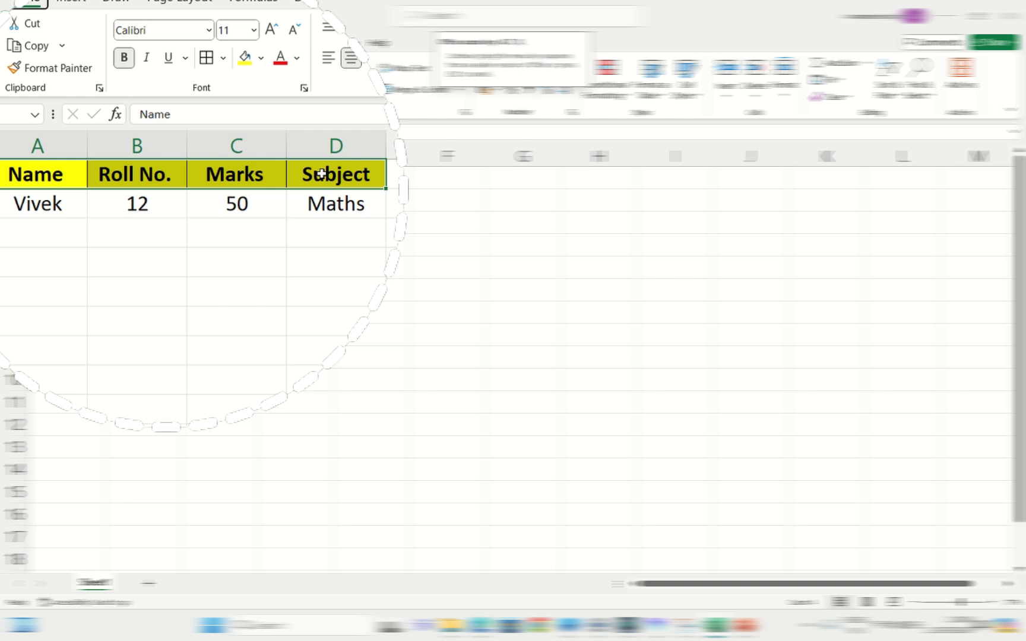
pyautogui.click(138, 248)
pyautogui.click(5, 181)
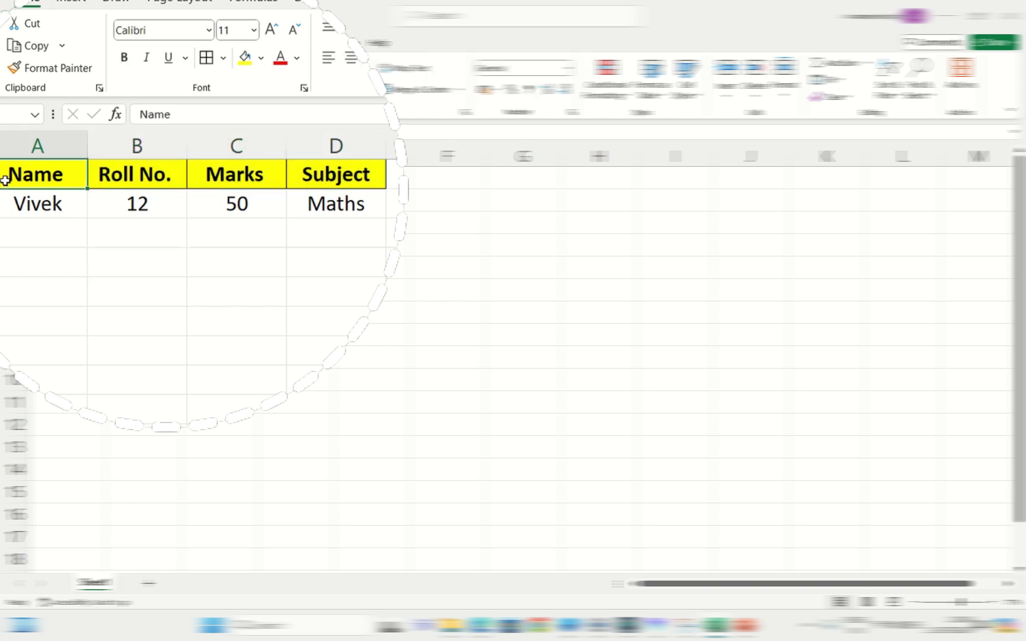
# - Open the data entry form for the header row A1:D1 and start a new record
pyautogui.moveTo(5, 180); pyautogui.dragTo(294, 173)
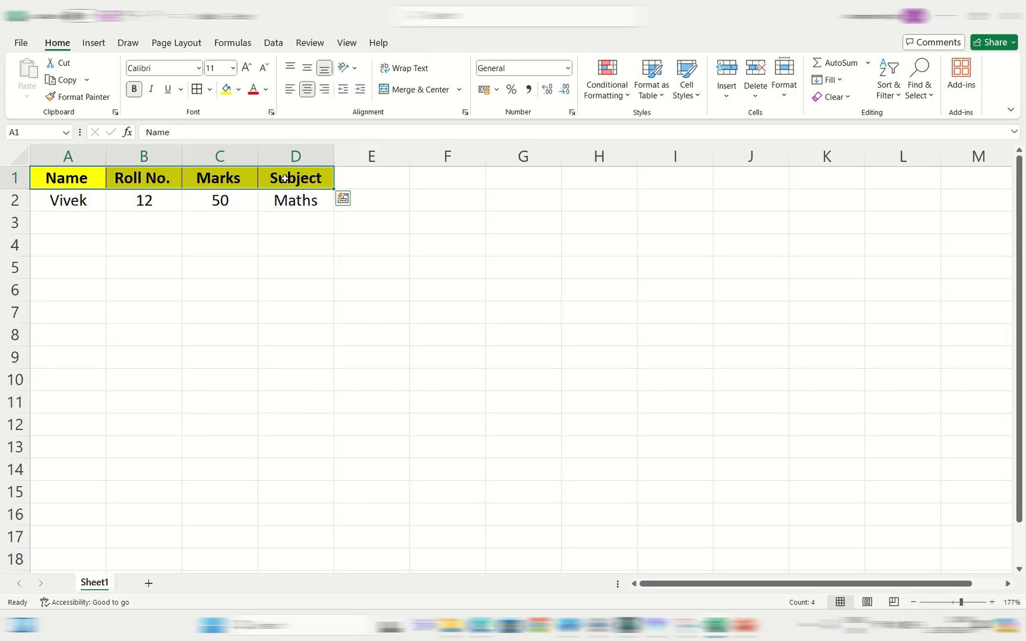
pyautogui.press('alt')
pyautogui.press('d')
pyautogui.press('o')
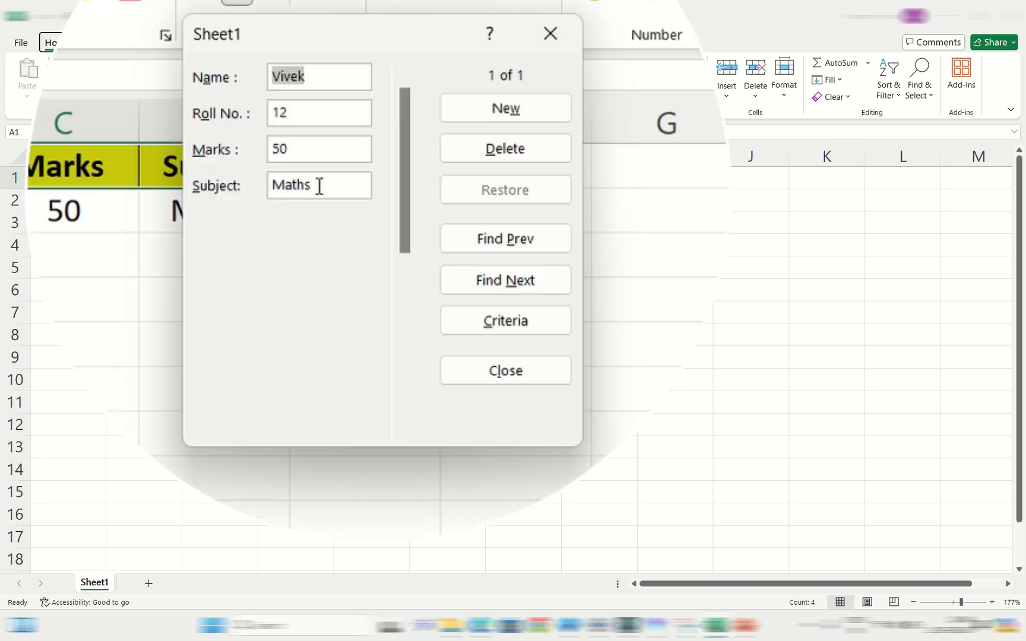
pyautogui.click(348, 187)
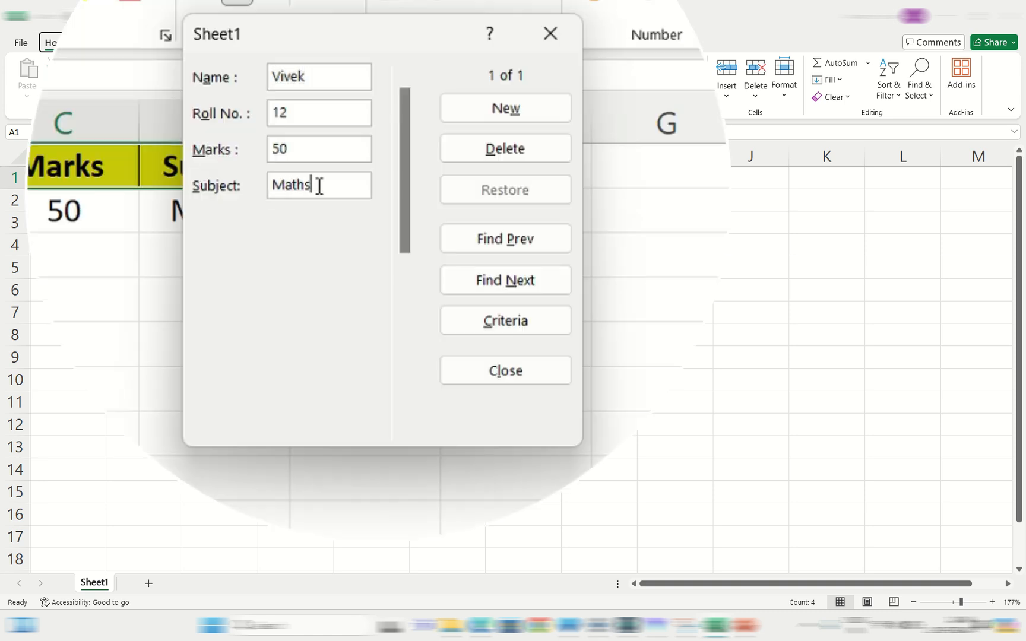
pyautogui.press('Return')
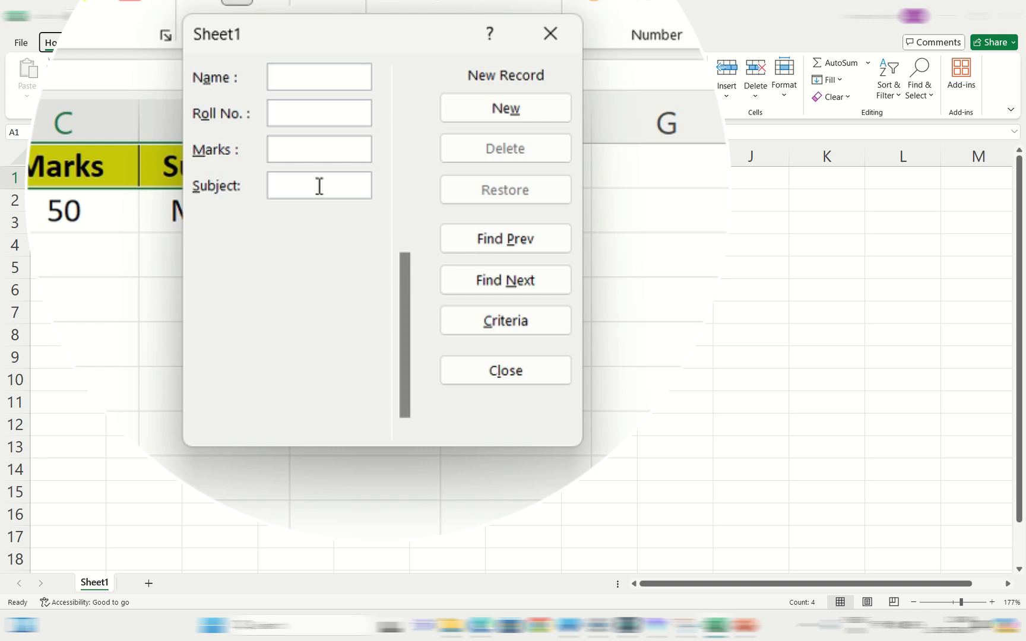
# - Add a record with the student's name, roll number 2, marks 12 and subject Hindi through the data entry form
pyautogui.write('Ravi')
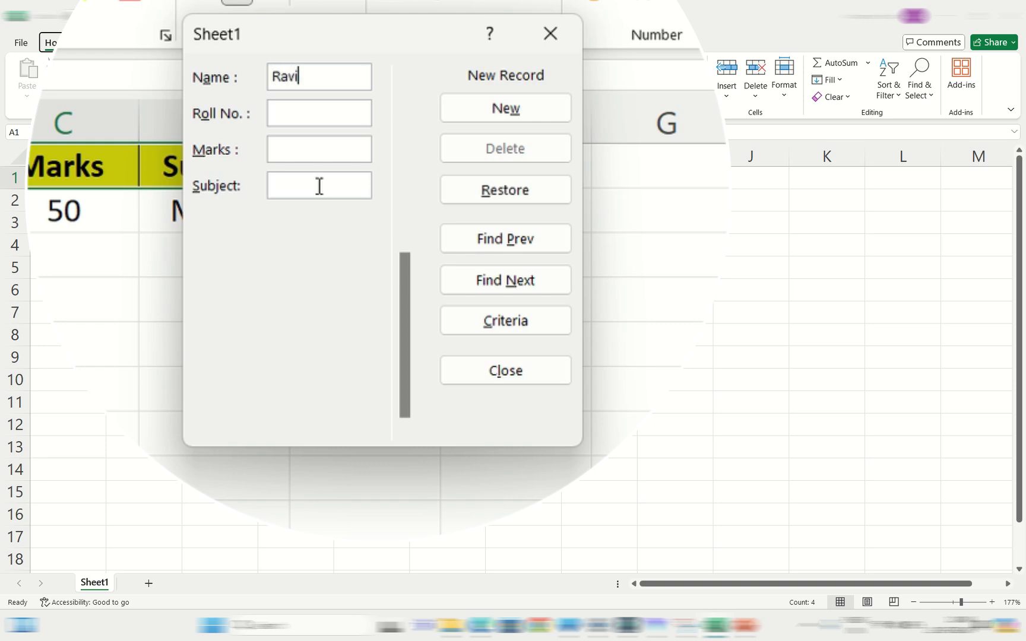
pyautogui.press('Tab')
pyautogui.write('2')
pyautogui.press('Tab')
pyautogui.write('12')
pyautogui.press('Tab')
pyautogui.write('Hindi')
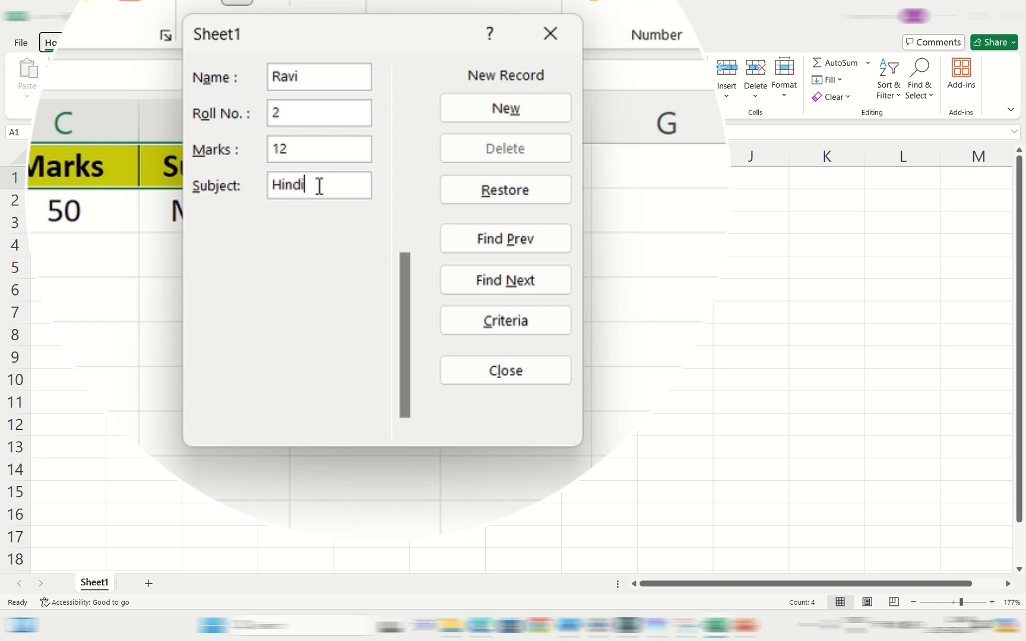
pyautogui.press('Return')
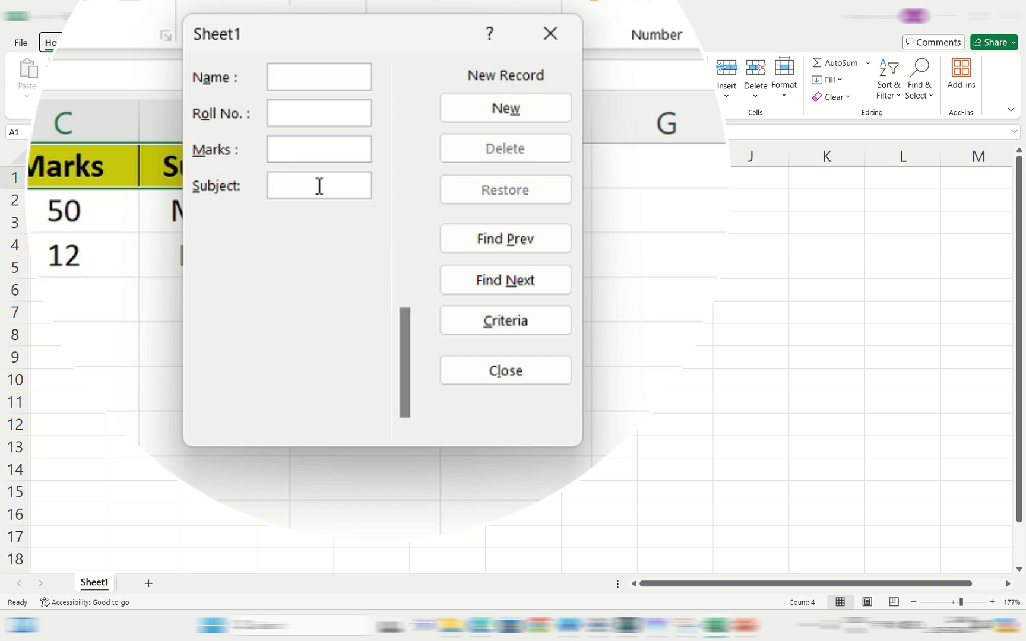
# - Add another record with the student's name, roll number 5, marks 7 and subject Hindi through the data entry form
pyautogui.write('Riya')
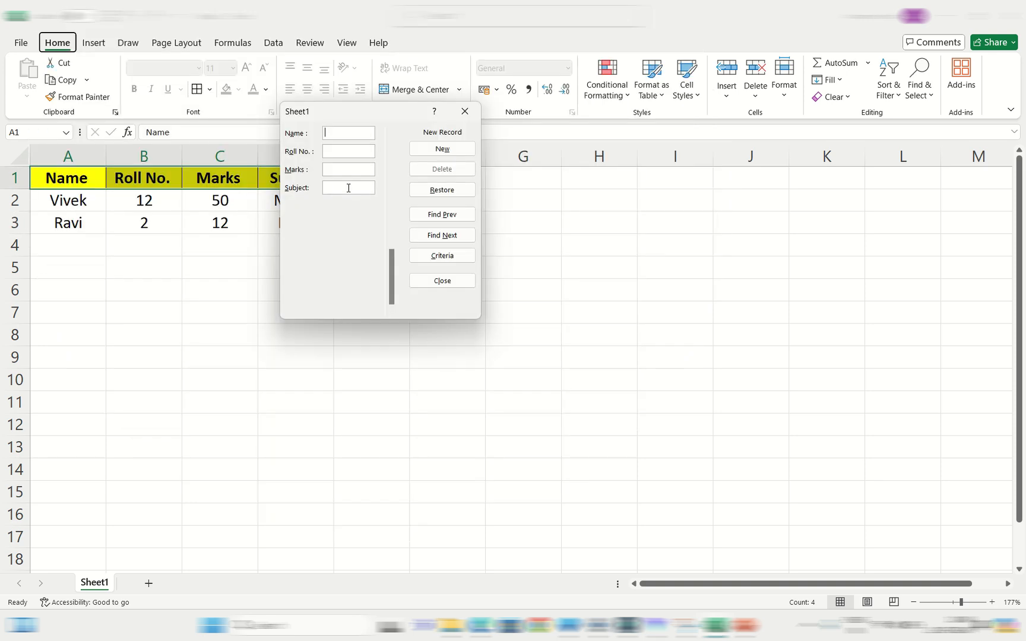
pyautogui.press('Tab')
pyautogui.write('5')
pyautogui.write('7')
pyautogui.press('Tab')
pyautogui.write('Hindi')
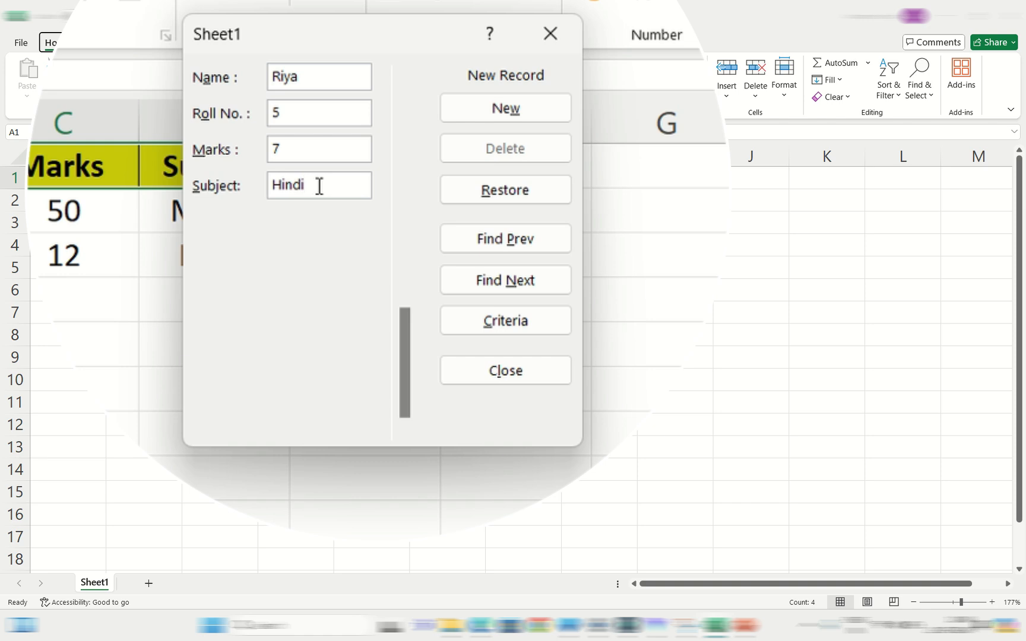
pyautogui.press('Return')
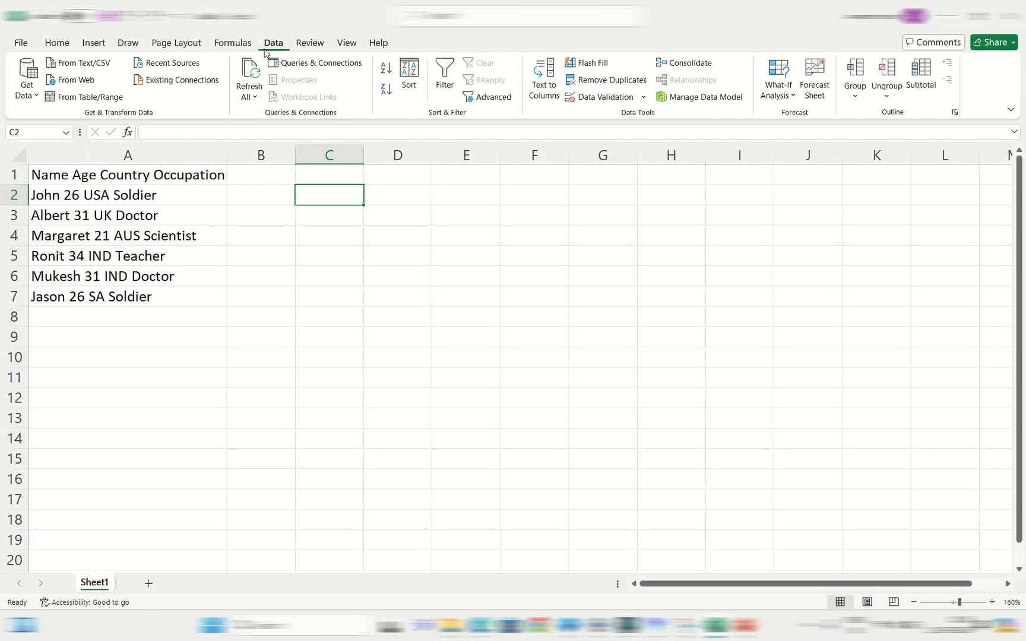
# - Split the text in A1:A7 into separate columns with Text to Columns, using Delimited data with Tab and Space delimiters and General format
pyautogui.click(549, 92)
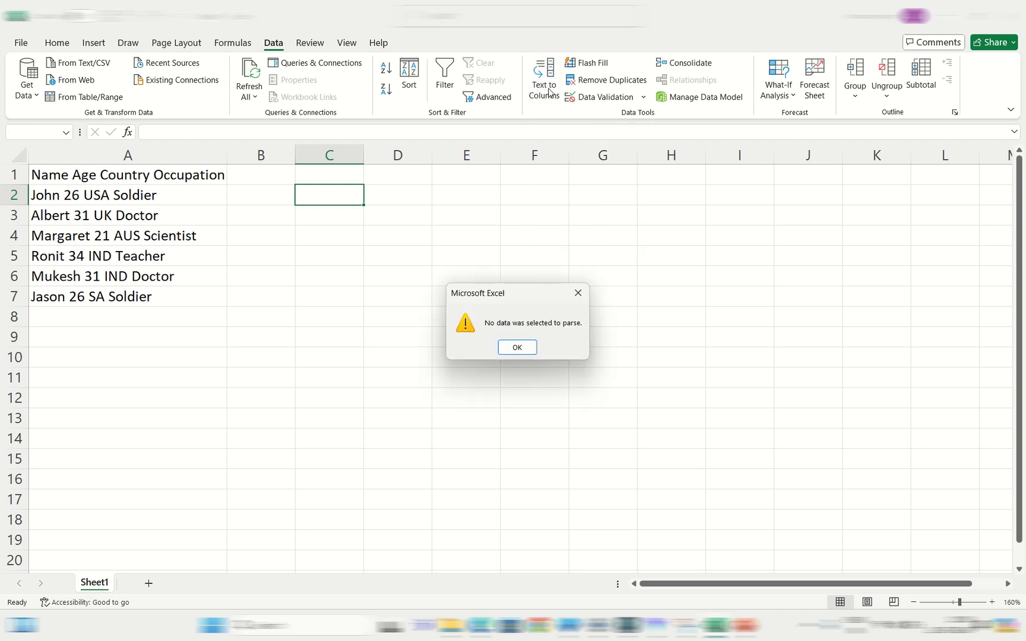
pyautogui.click(522, 347)
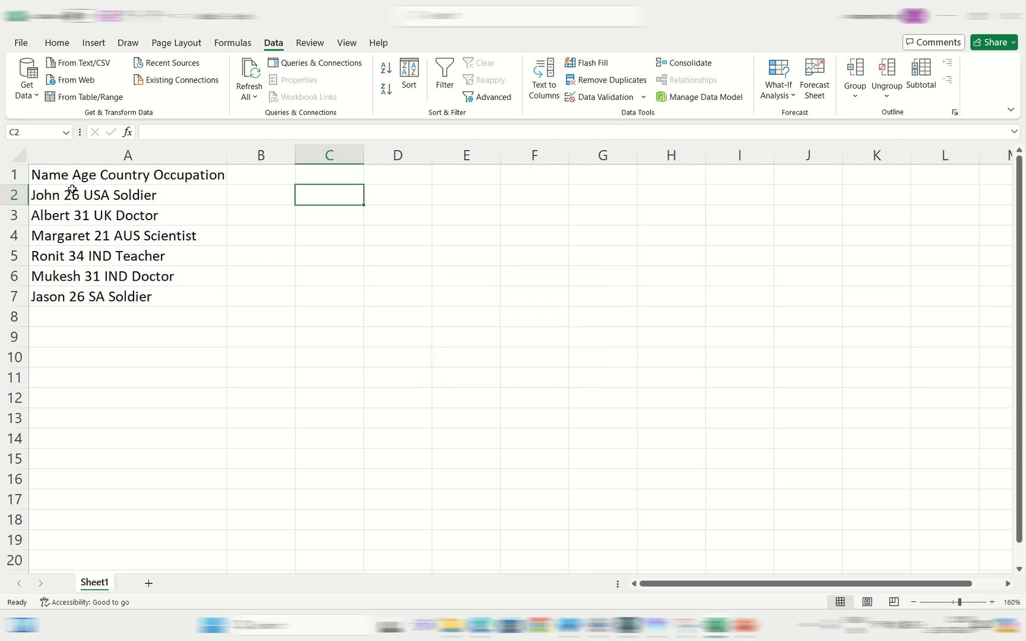
pyautogui.moveTo(53, 178); pyautogui.dragTo(158, 303)
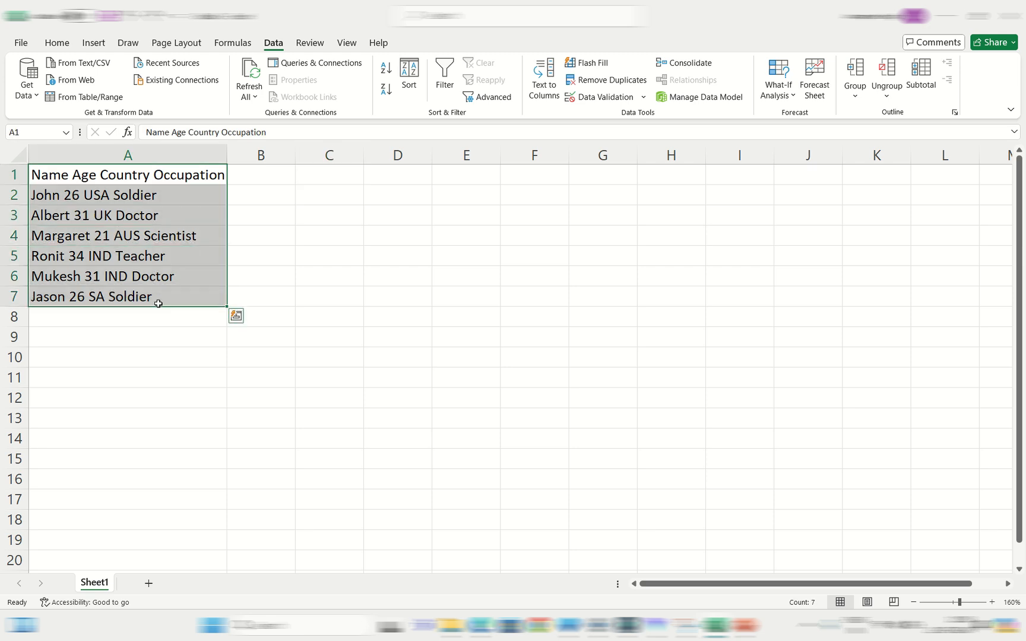
pyautogui.click(547, 99)
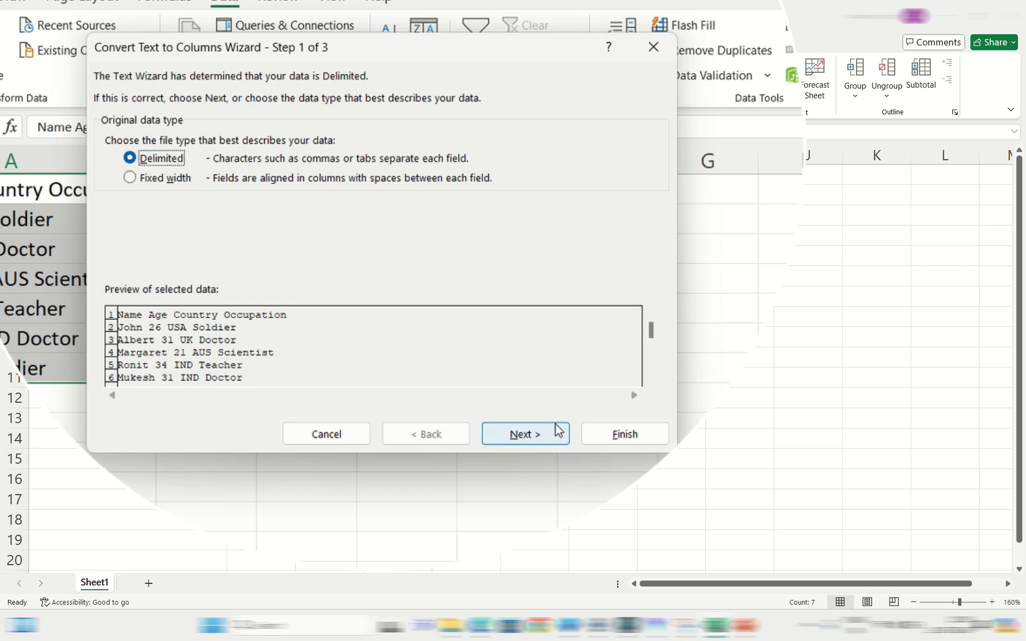
pyautogui.click(525, 434)
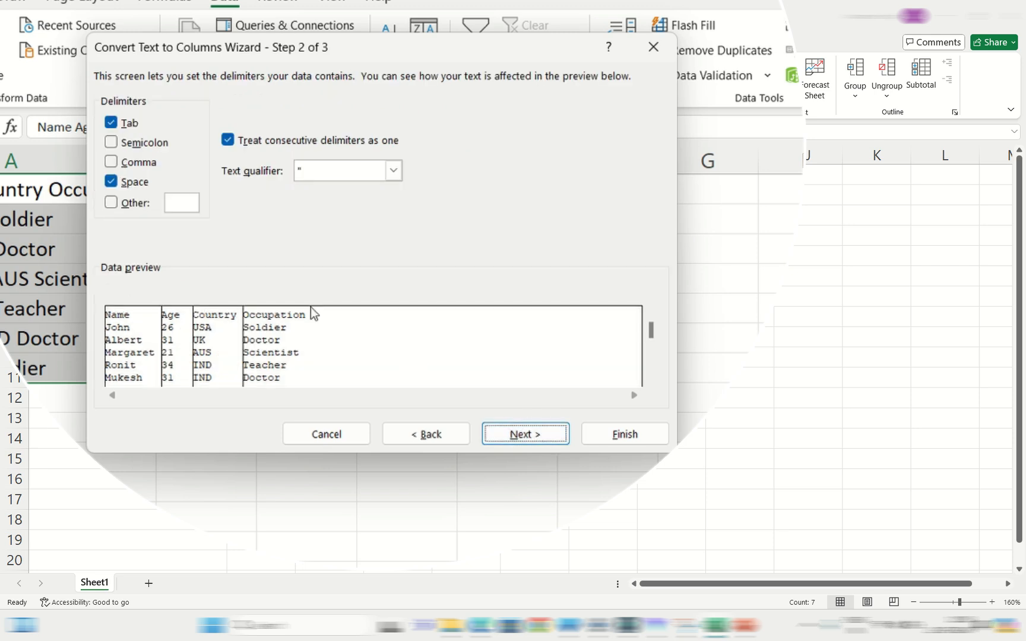
pyautogui.click(109, 187)
pyautogui.click(110, 186)
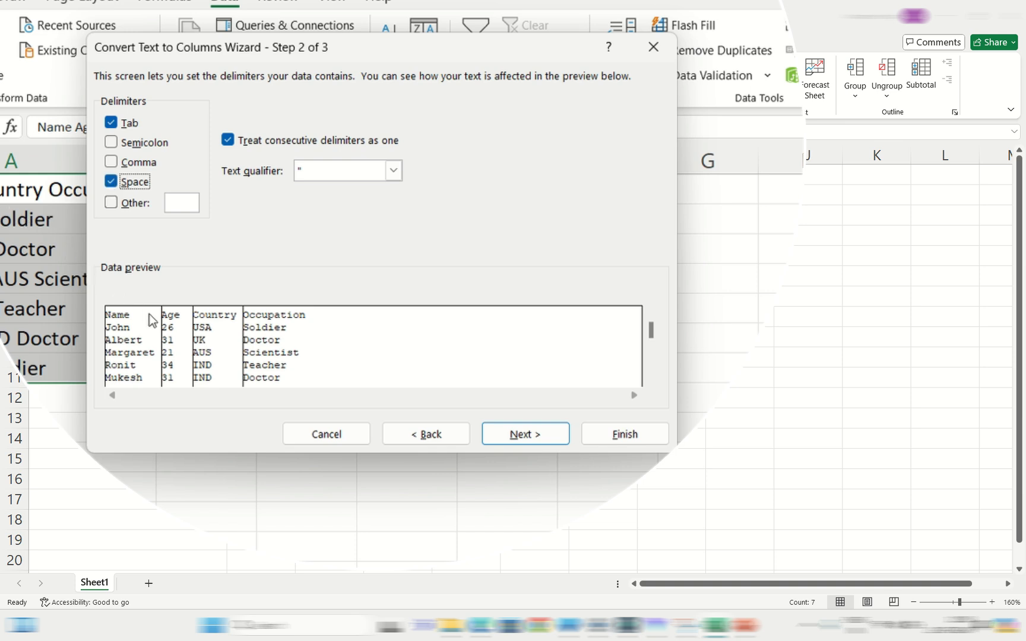
pyautogui.click(111, 183)
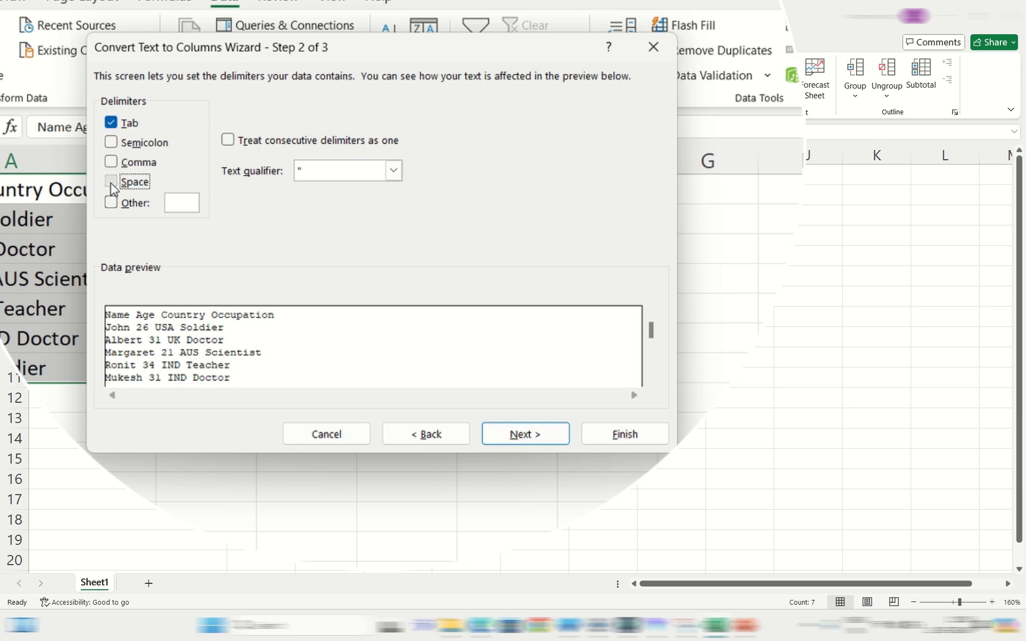
pyautogui.click(112, 184)
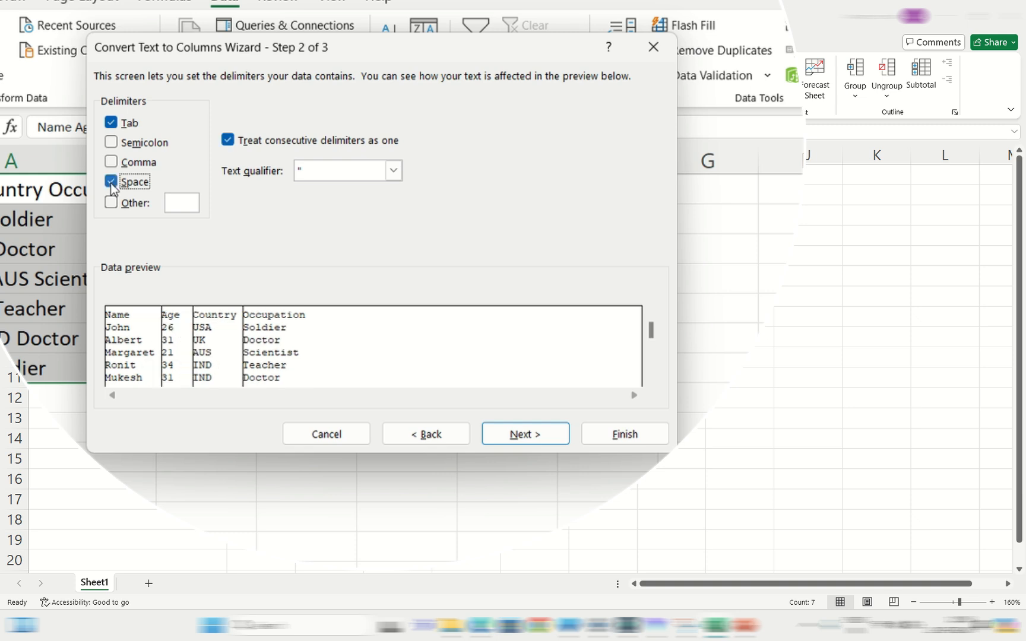
pyautogui.click(509, 434)
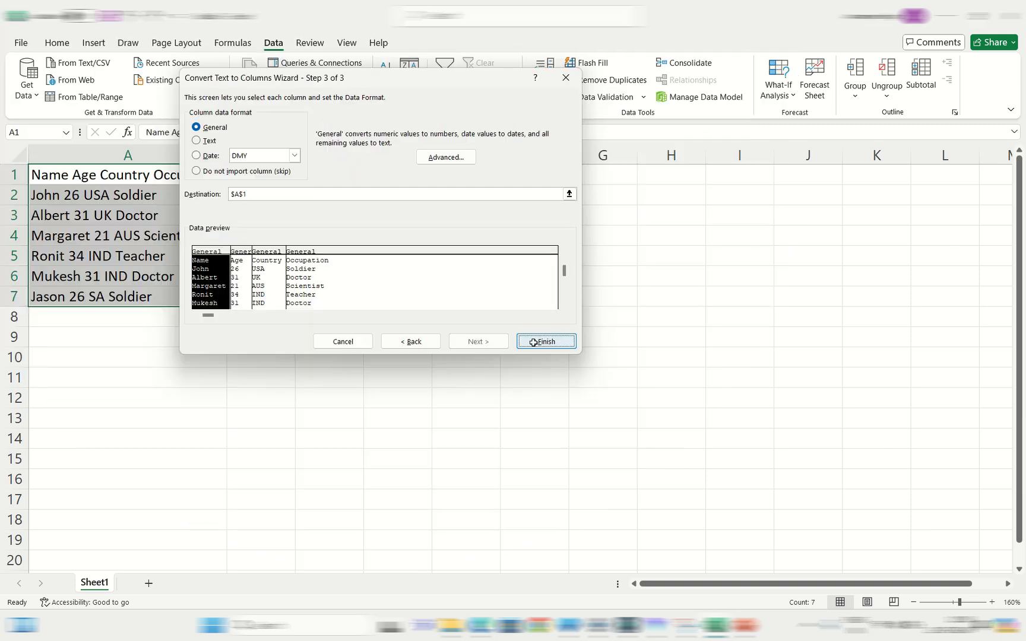
pyautogui.click(608, 439)
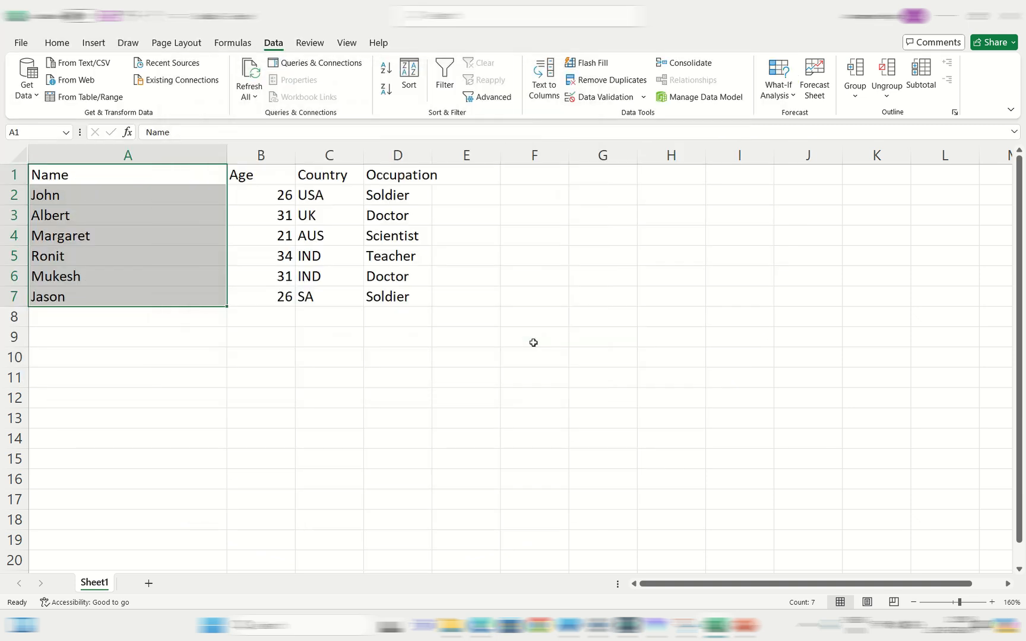
# - Centre the contents of the whole table A1:D7 horizontally
pyautogui.click(492, 213)
pyautogui.click(132, 181)
pyautogui.moveTo(132, 181); pyautogui.dragTo(387, 293)
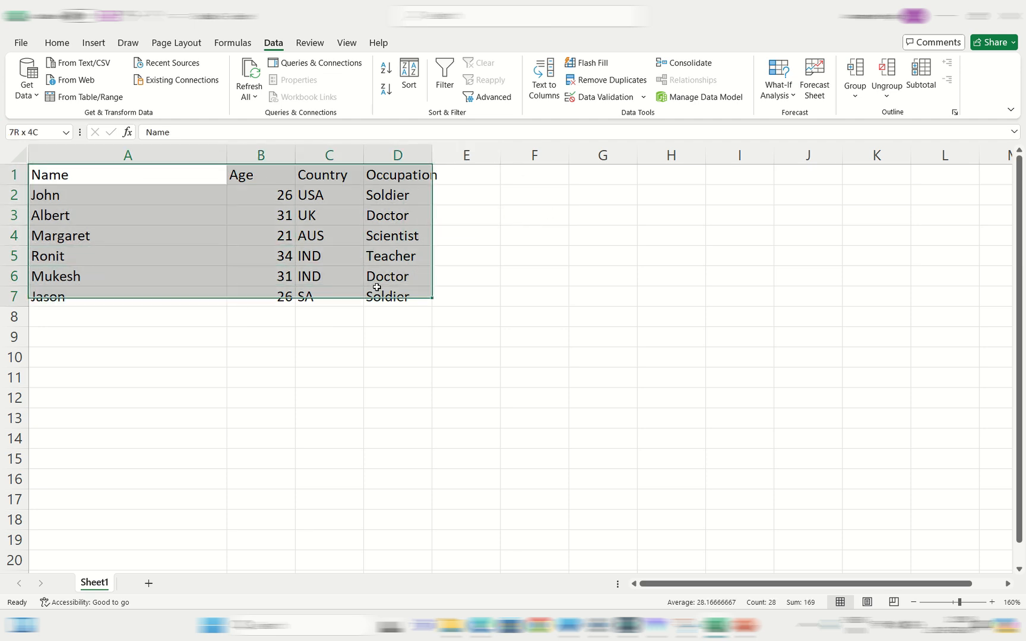
pyautogui.click(69, 40)
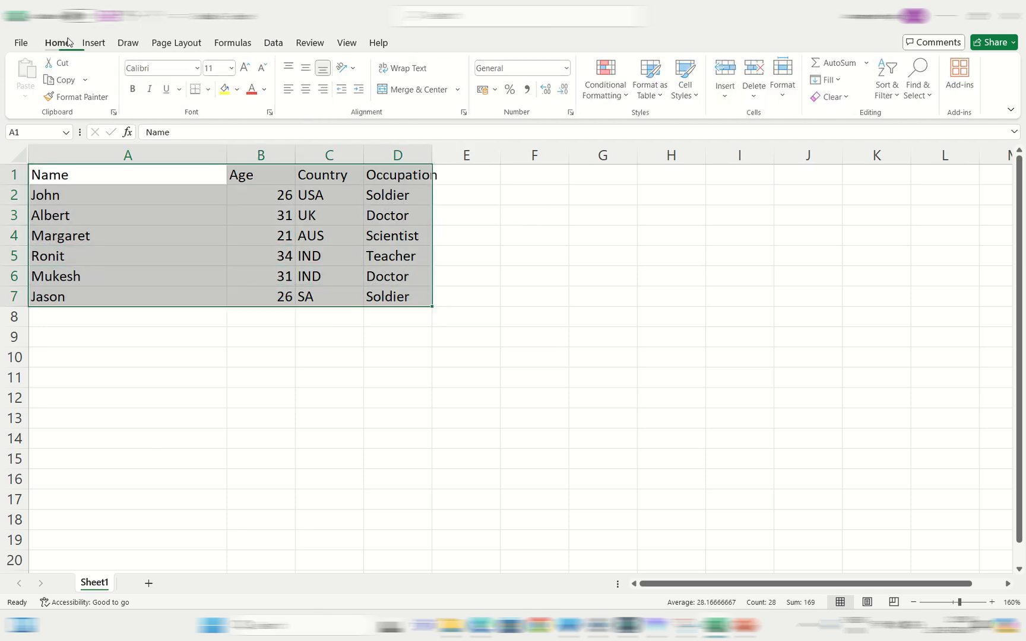
pyautogui.click(307, 89)
# - Format the header row A1:D1 in bold with a yellow fill and widen the Country and Occupation columns
pyautogui.moveTo(117, 184); pyautogui.dragTo(373, 159)
pyautogui.click(226, 89)
pyautogui.click(134, 90)
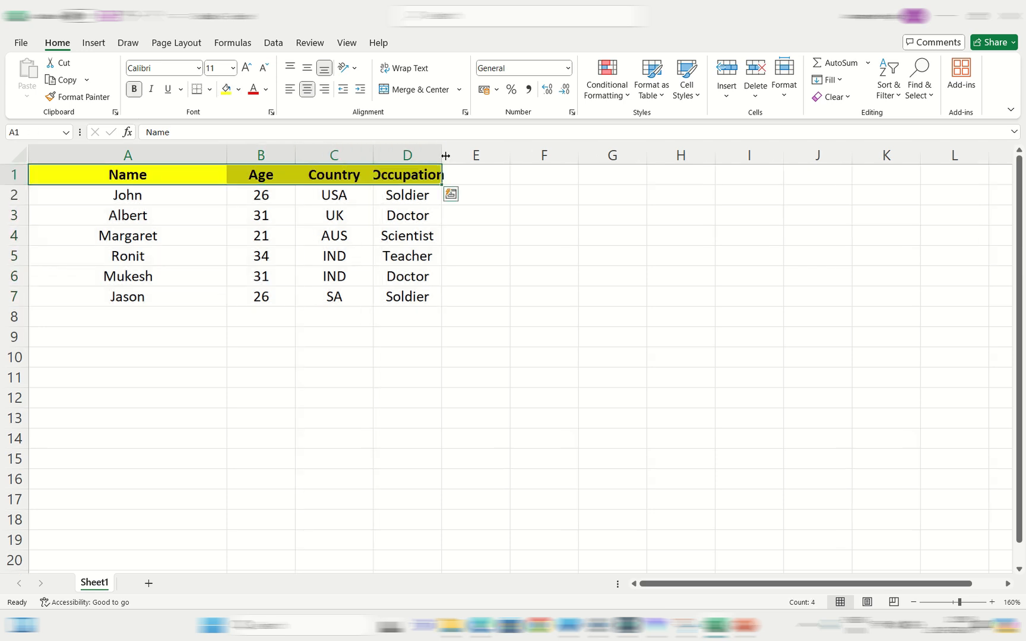
pyautogui.moveTo(442, 157); pyautogui.dragTo(458, 156)
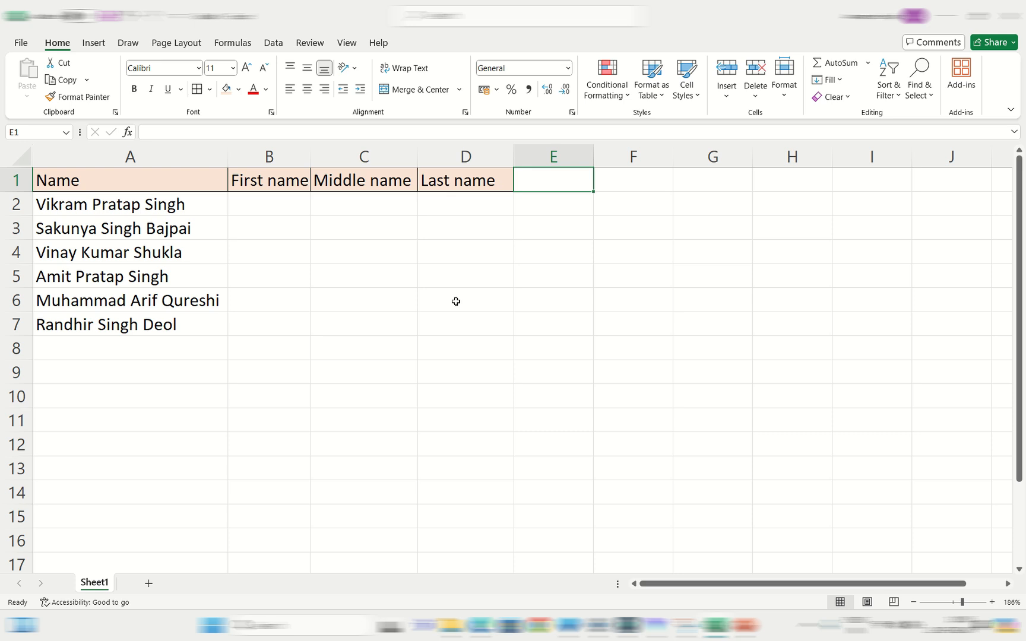
# - Enter the first name from A2 in B2 and Flash Fill the rest of the First name column down to row 7
pyautogui.click(282, 205)
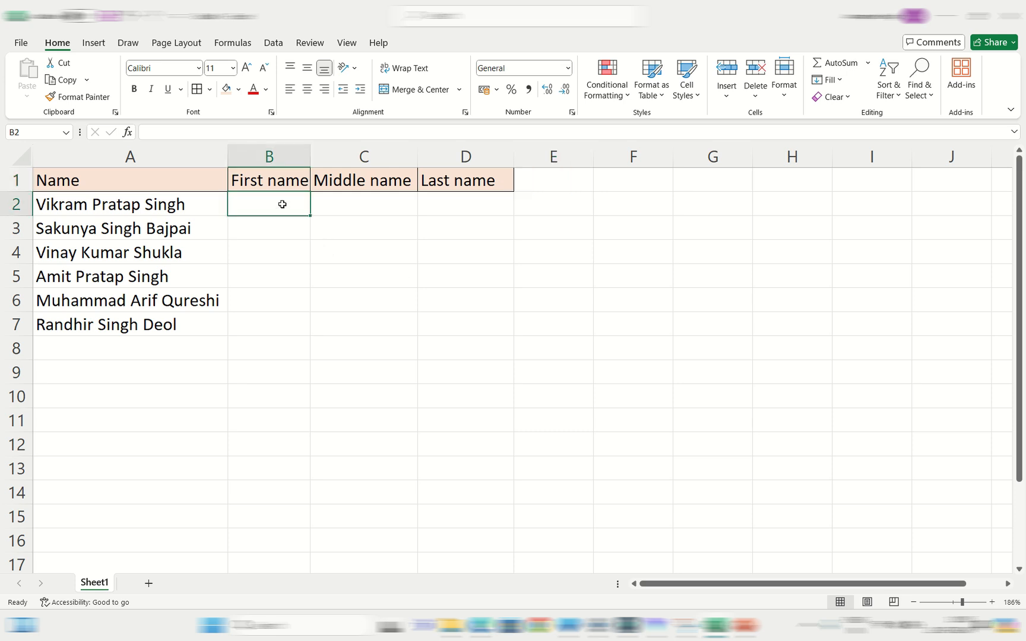
pyautogui.write('Vik')
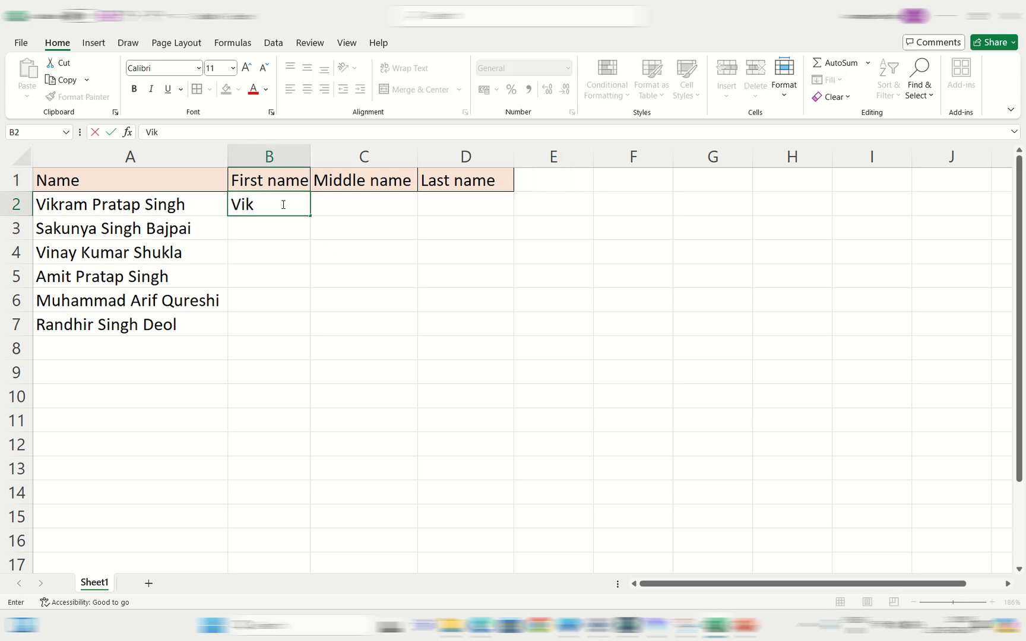
pyautogui.write('ram')
pyautogui.click(274, 222)
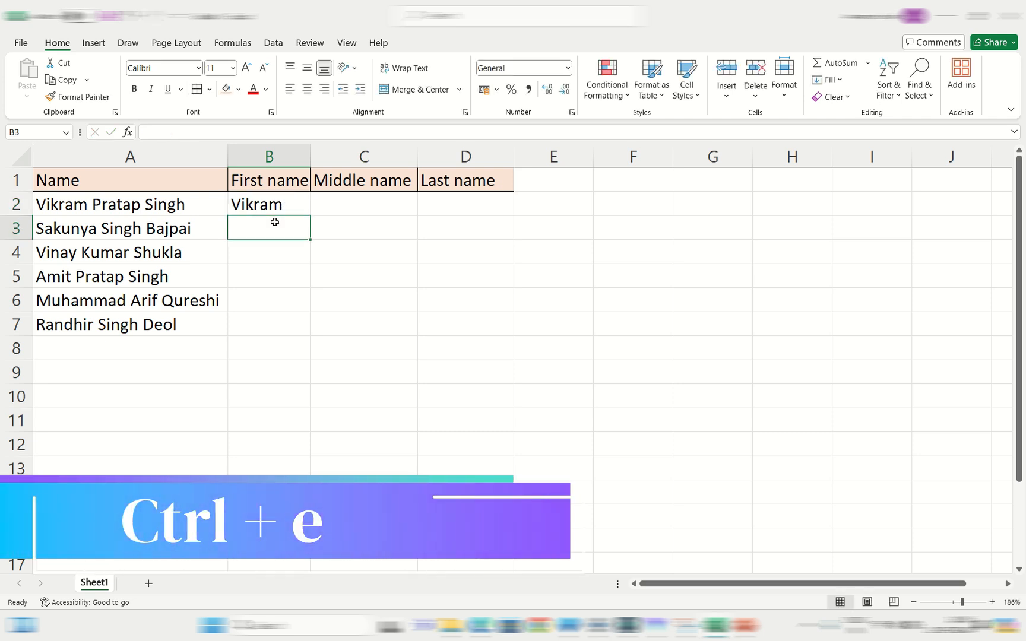
pyautogui.hotkey('ctrl', 'e')
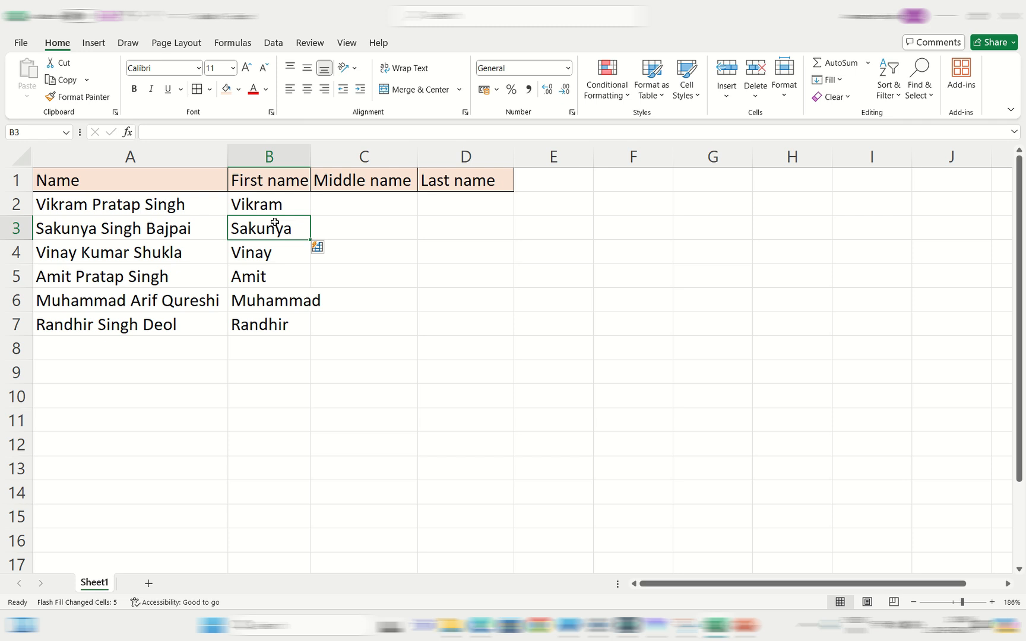
# - Enter the middle name from A2 in C2 and Flash Fill the rest of the Middle name column
pyautogui.click(333, 207)
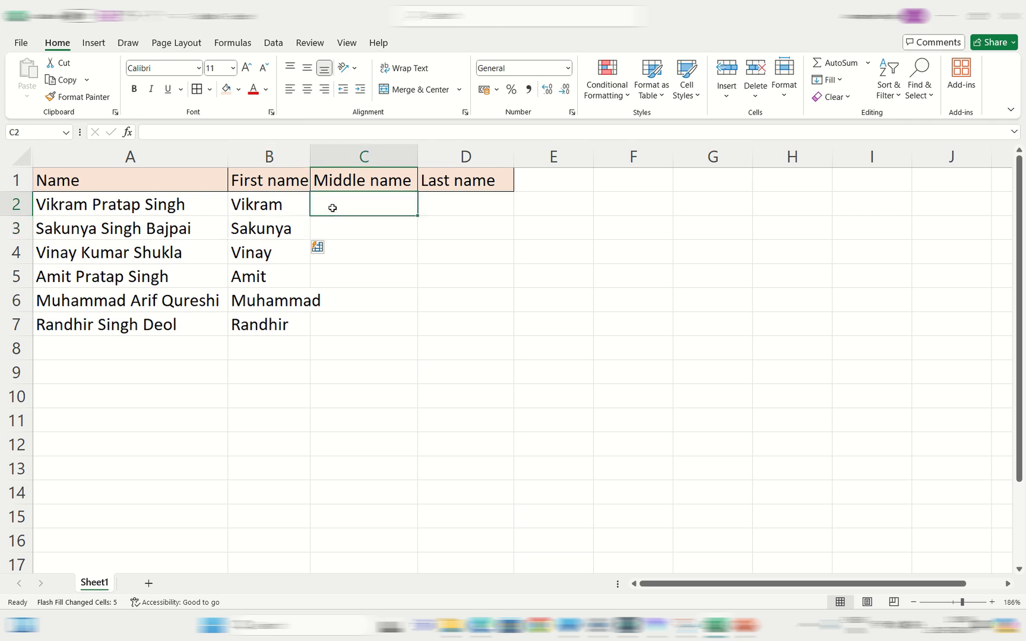
pyautogui.write('P')
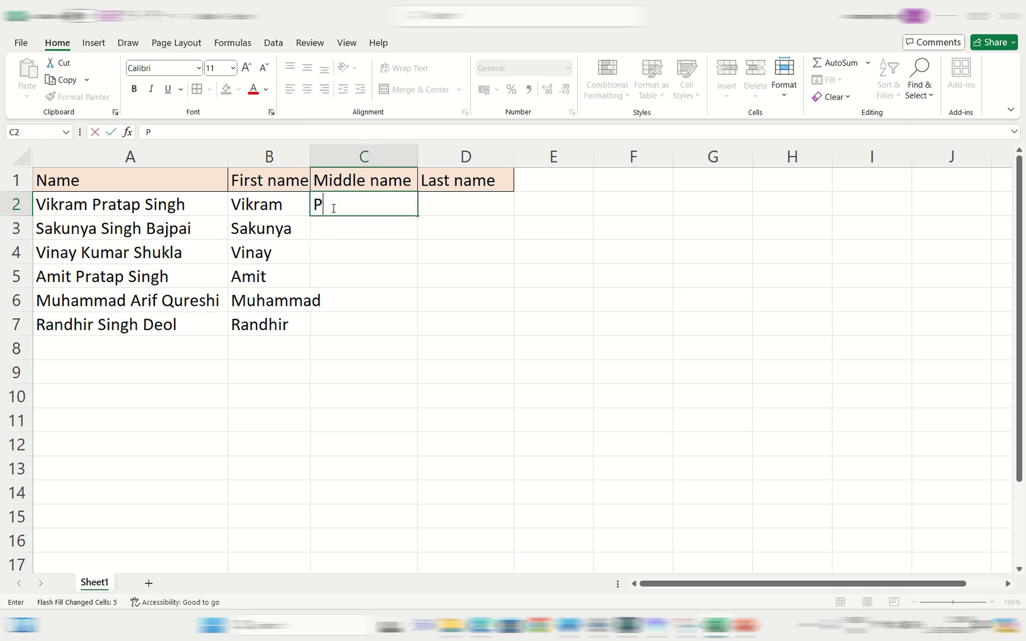
pyautogui.write('ratap')
pyautogui.click(344, 223)
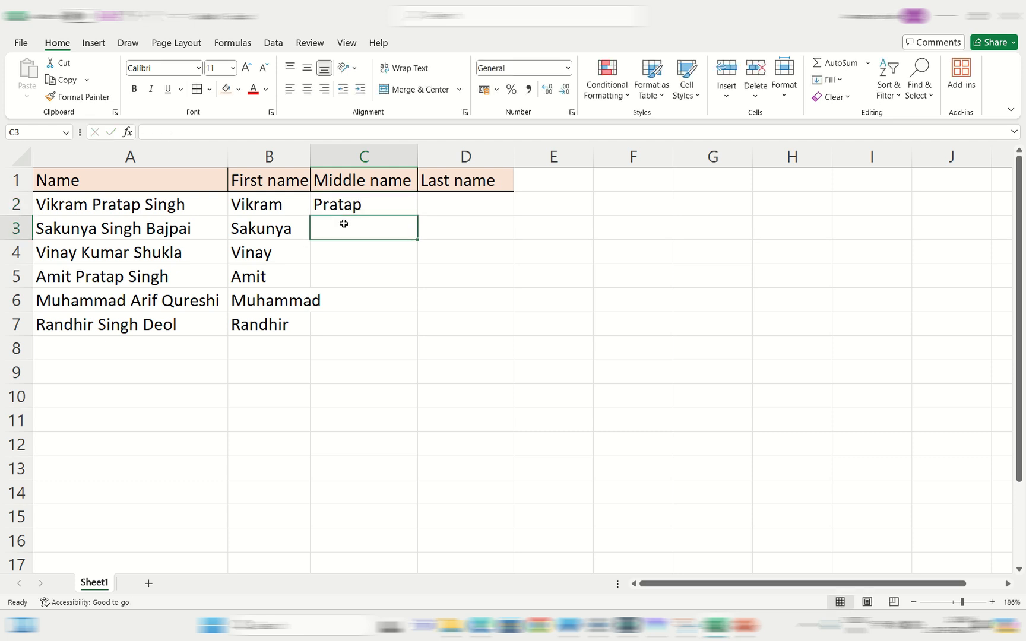
pyautogui.hotkey('ctrl', 'e')
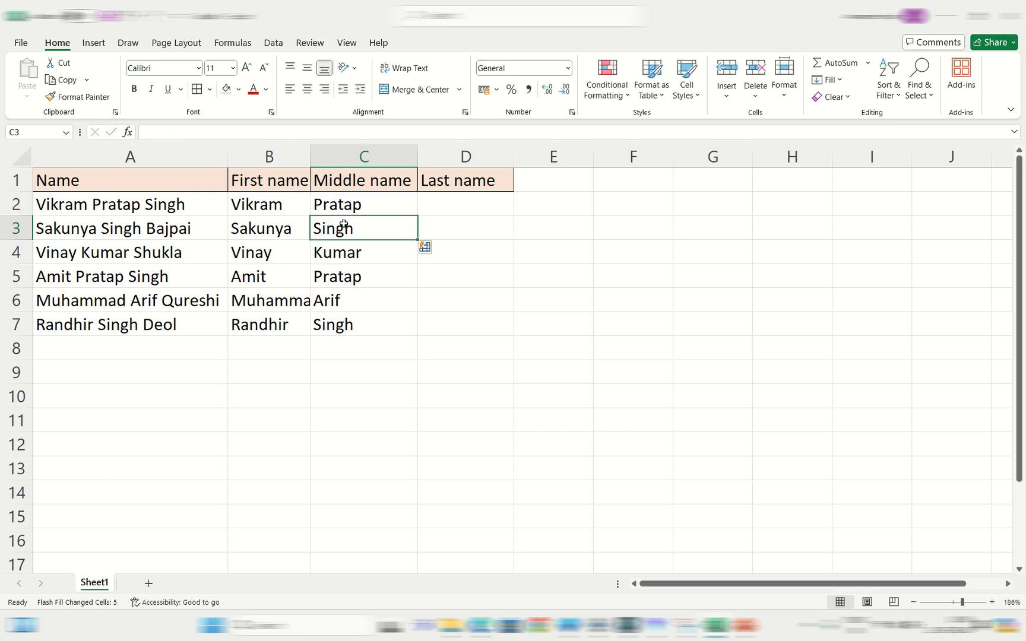
# - Enter the last name from A2 in D2 and Flash Fill the rest of the Last name column
pyautogui.click(432, 204)
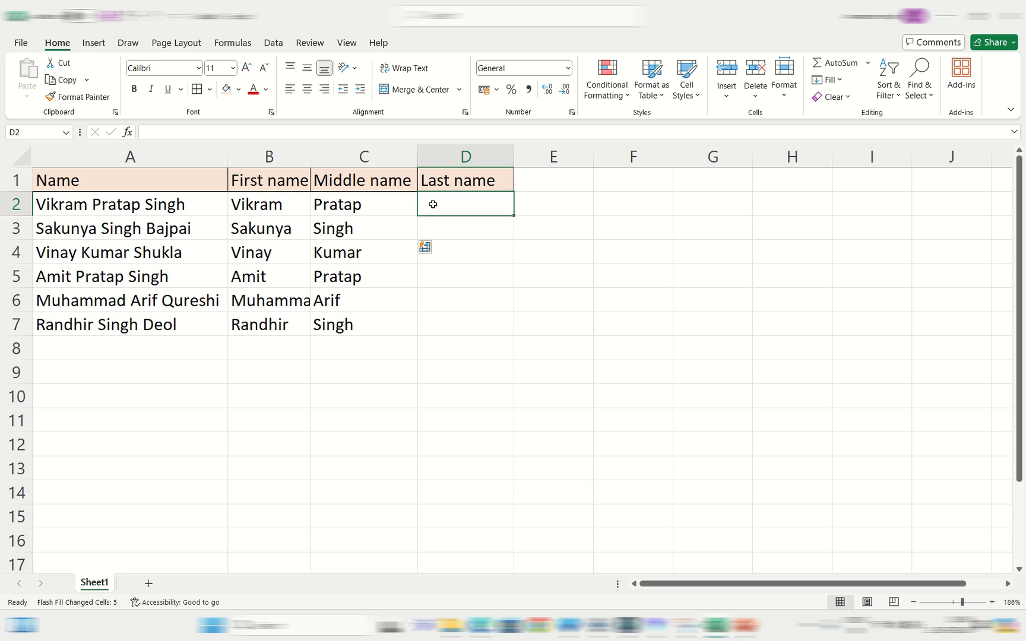
pyautogui.write('Singh')
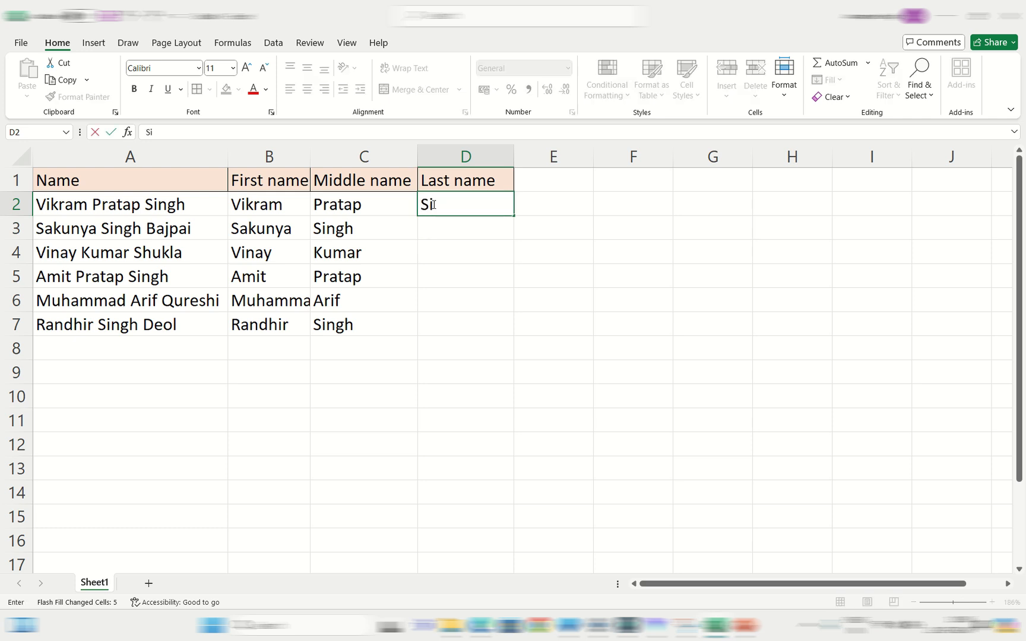
pyautogui.press('Return')
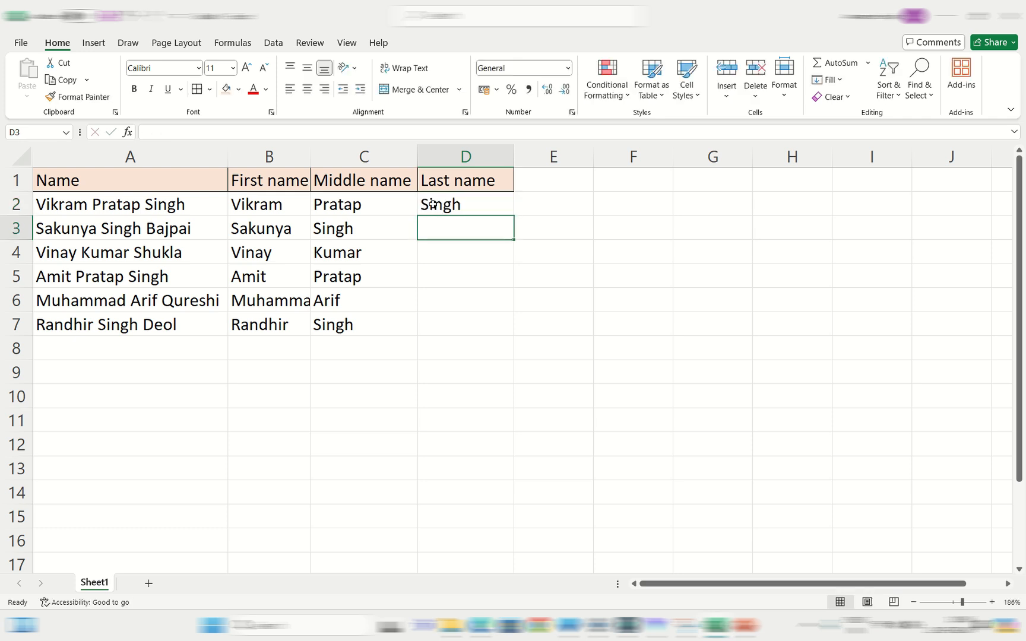
pyautogui.hotkey('ctrl', 'e')
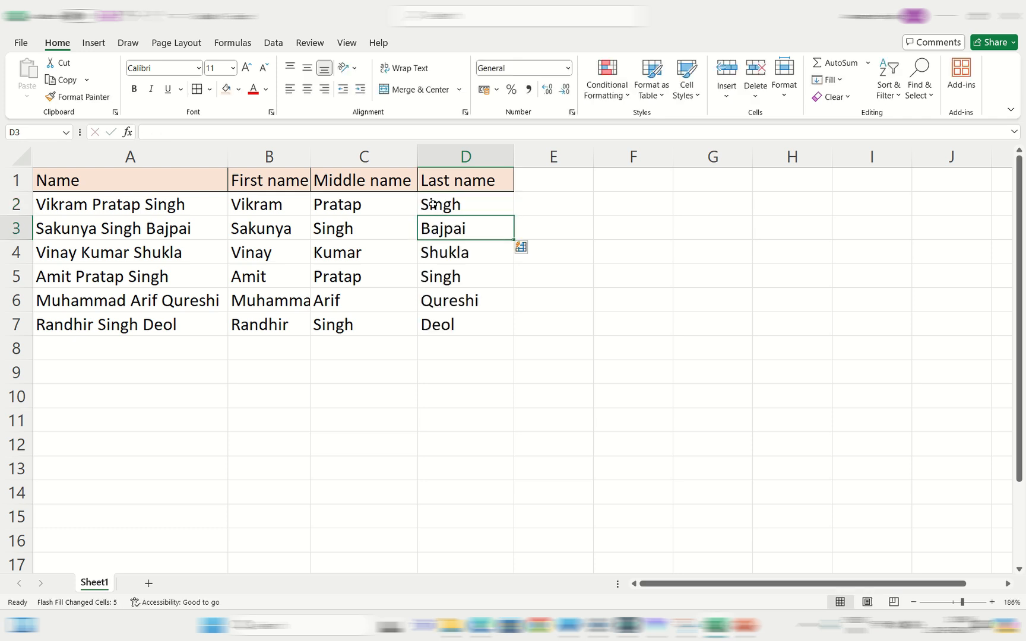
# - Enter the first and last name from row 2, separated by a space, in E2 and Flash Fill the cells below
pyautogui.click(541, 201)
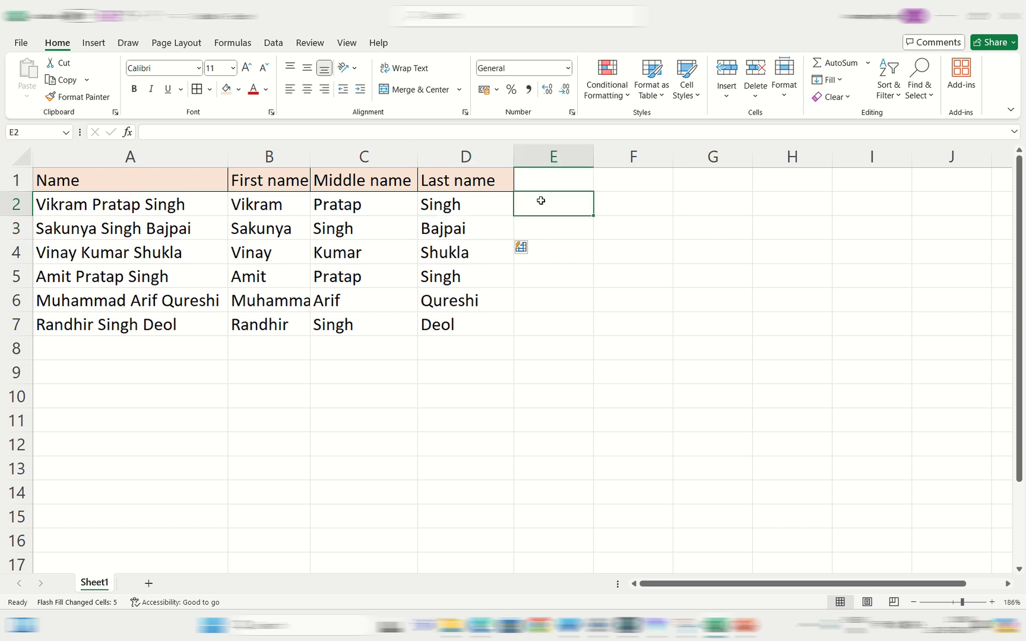
pyautogui.write('vikra')
pyautogui.press('BackSpace')
pyautogui.press('BackSpace')
pyautogui.press('BackSpace')
pyautogui.press('BackSpace')
pyautogui.press('BackSpace')
pyautogui.write('Vikram ')
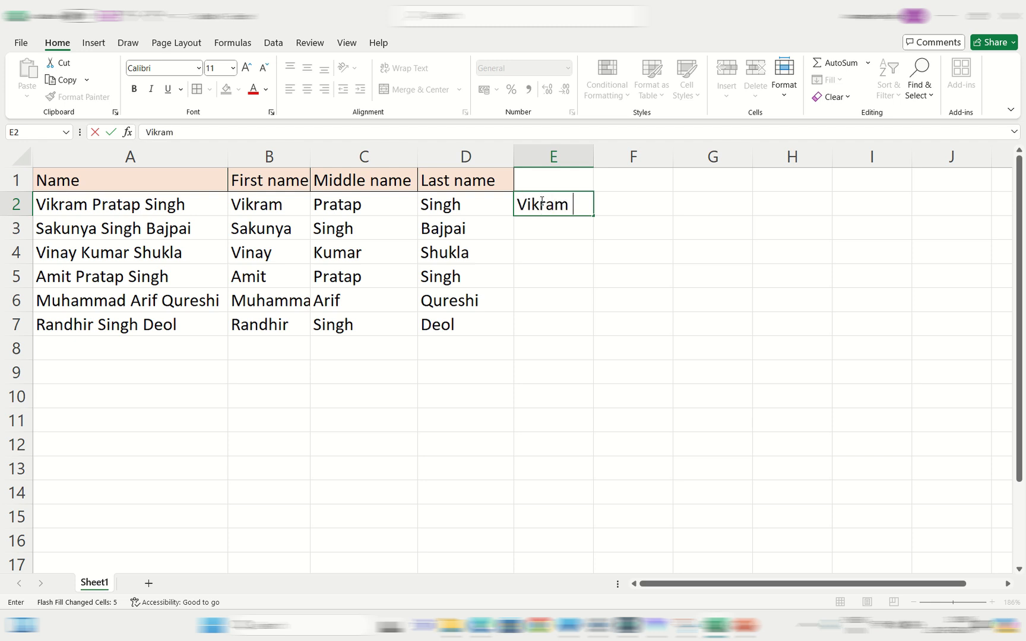
pyautogui.write('Singh')
pyautogui.press('Return')
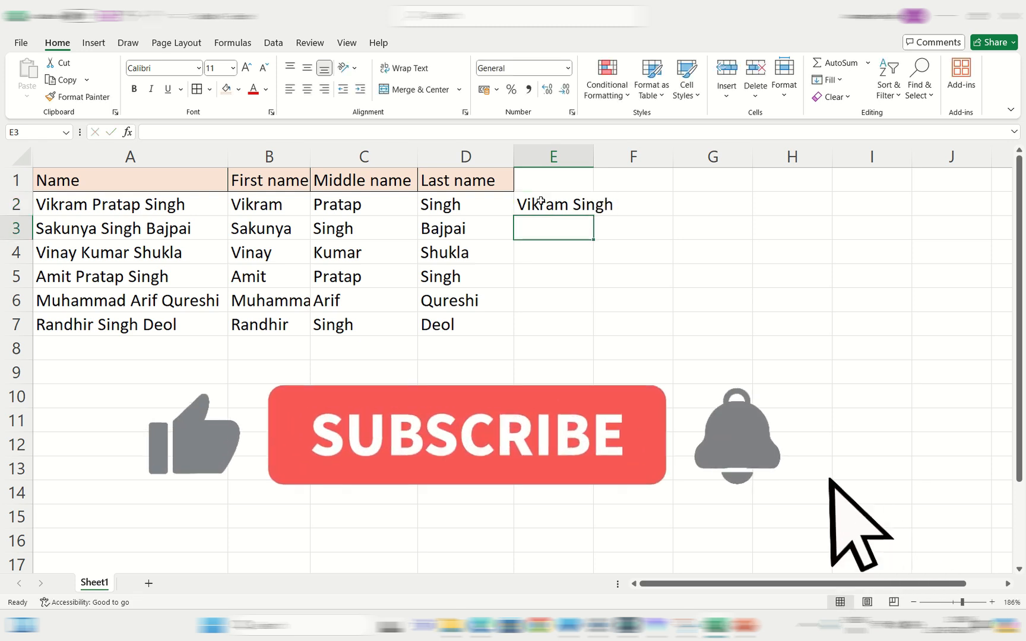
pyautogui.hotkey('ctrl', 'e')
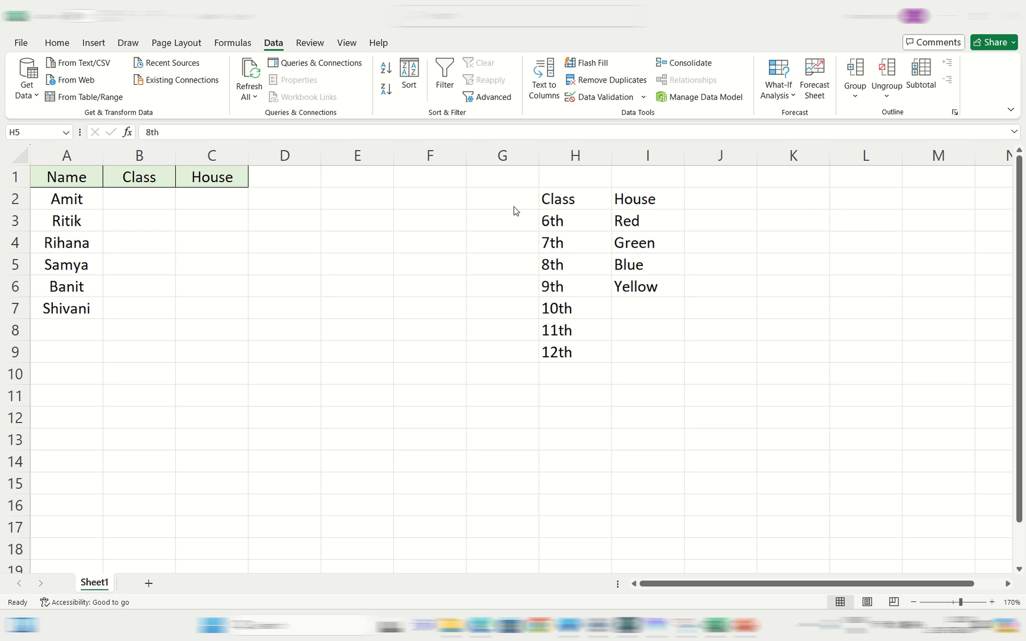
pyautogui.click(120, 194)
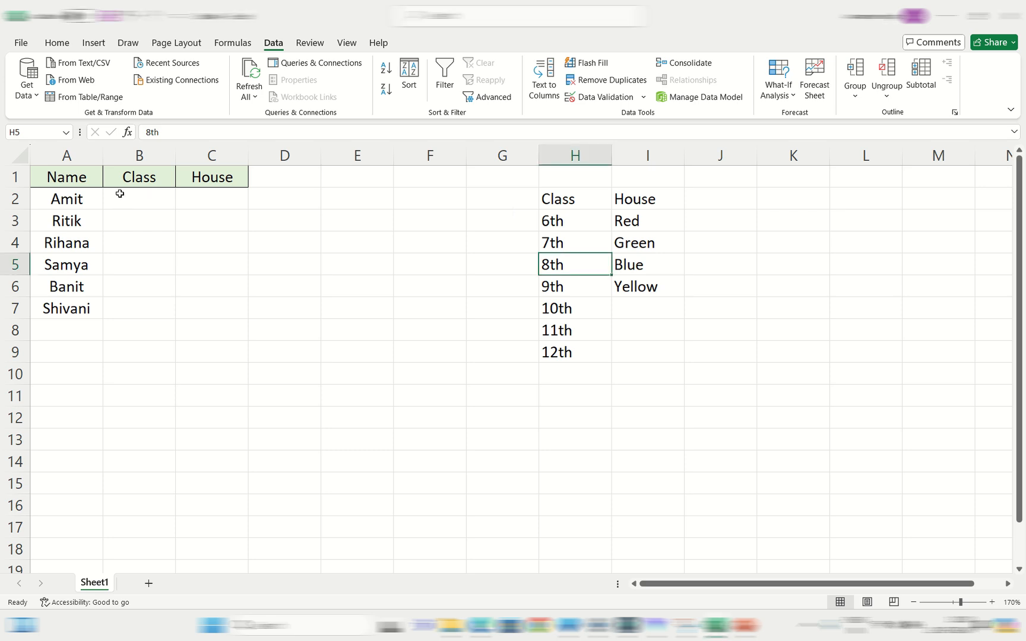
pyautogui.click(120, 193)
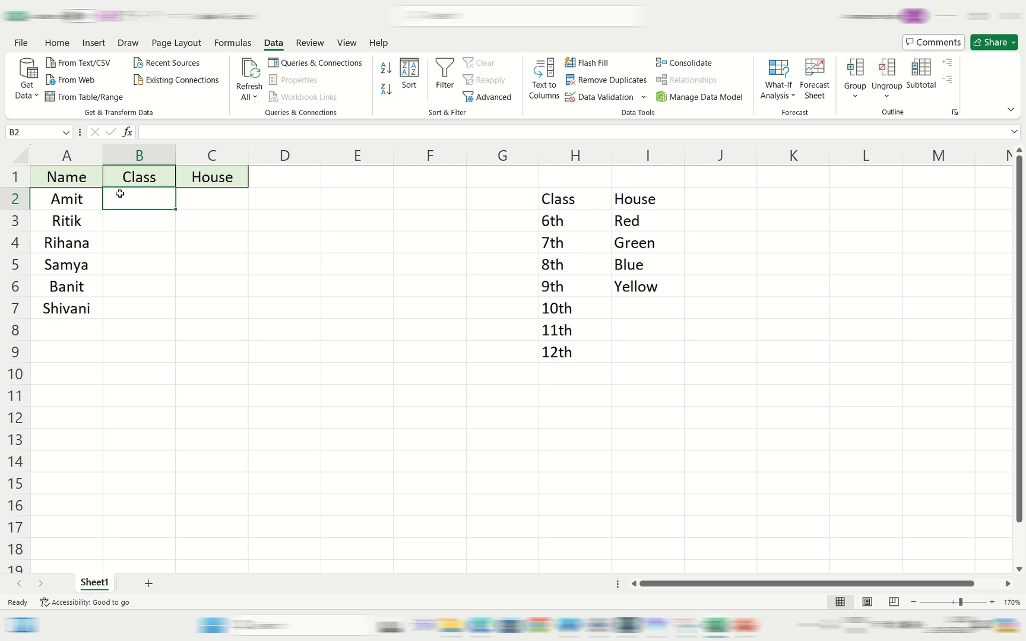
pyautogui.click(199, 203)
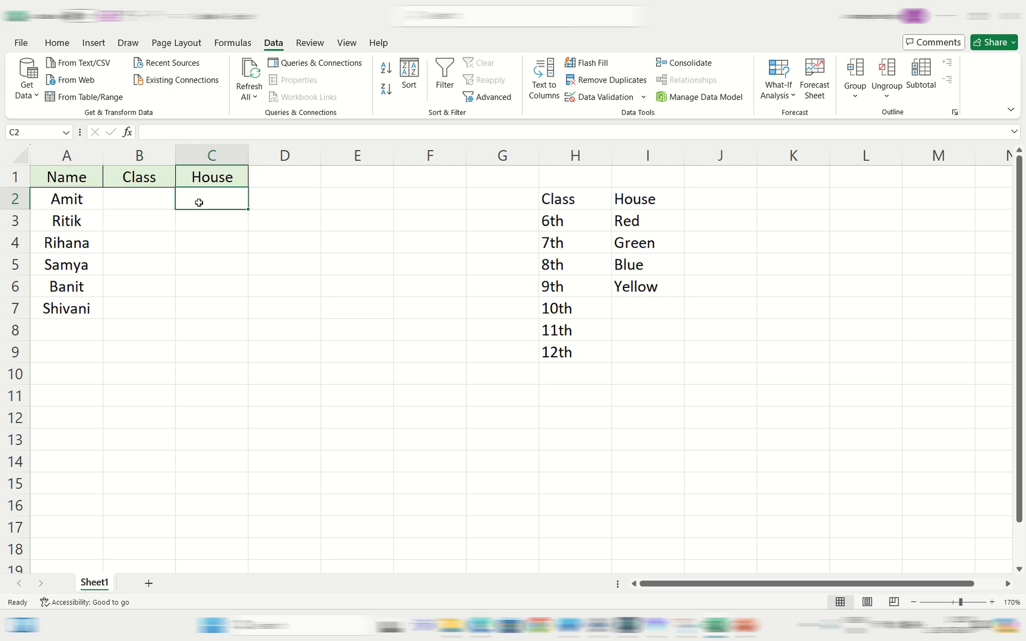
# - Add List data validation to B2 with source =$H$3:$H$9 and copy it down the Class column to B7
pyautogui.click(149, 197)
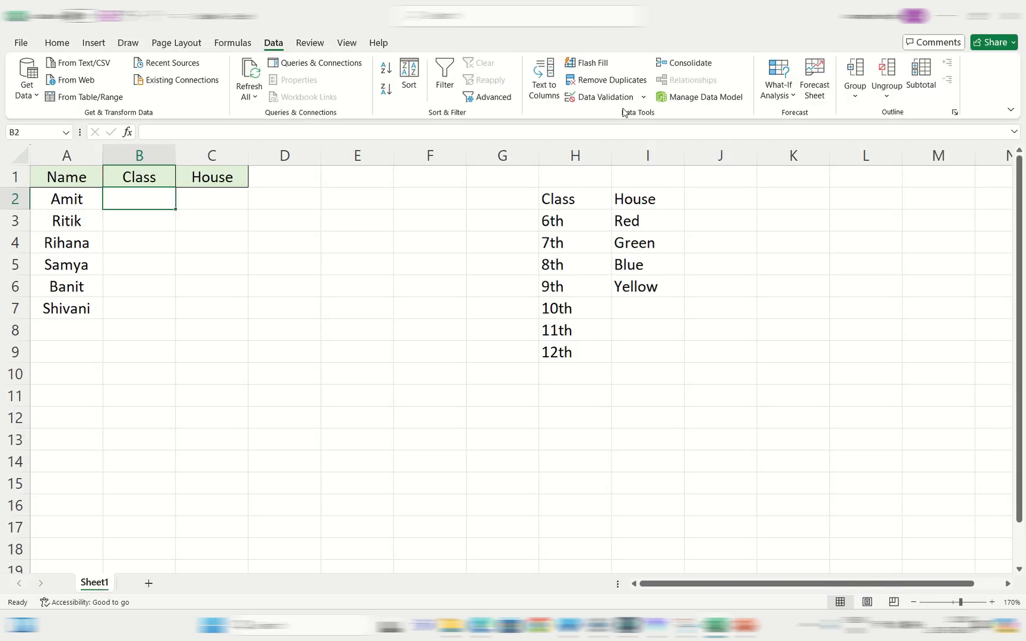
pyautogui.click(642, 96)
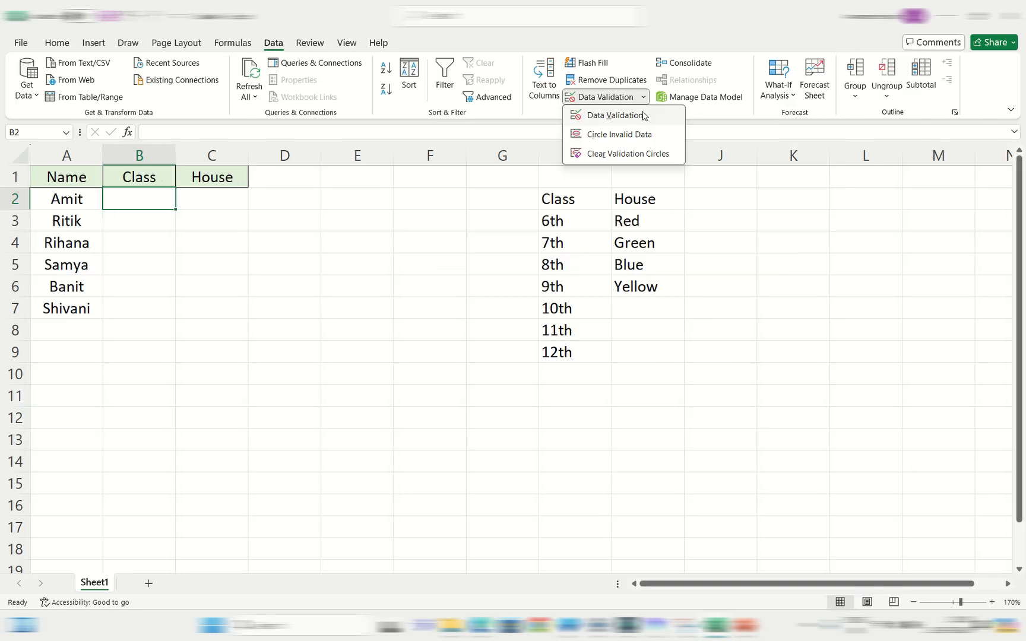
pyautogui.click(643, 115)
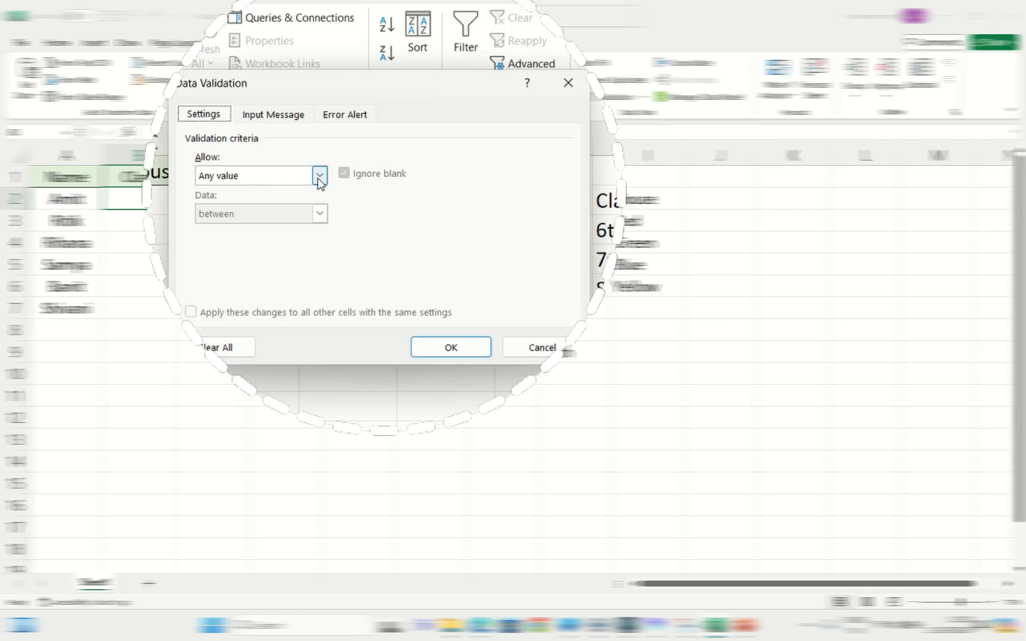
pyautogui.click(336, 180)
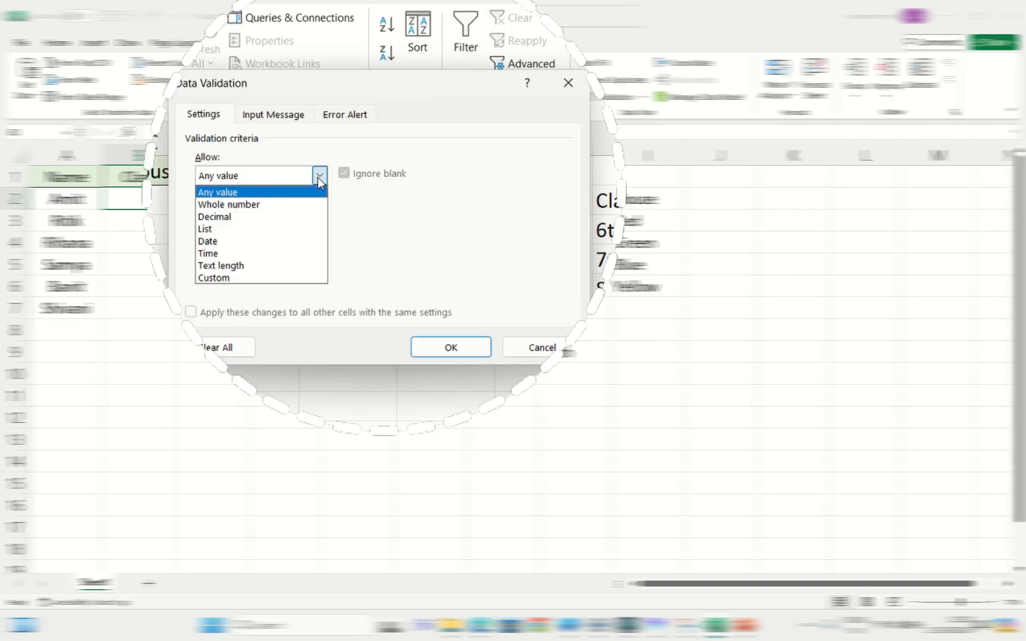
pyautogui.click(305, 228)
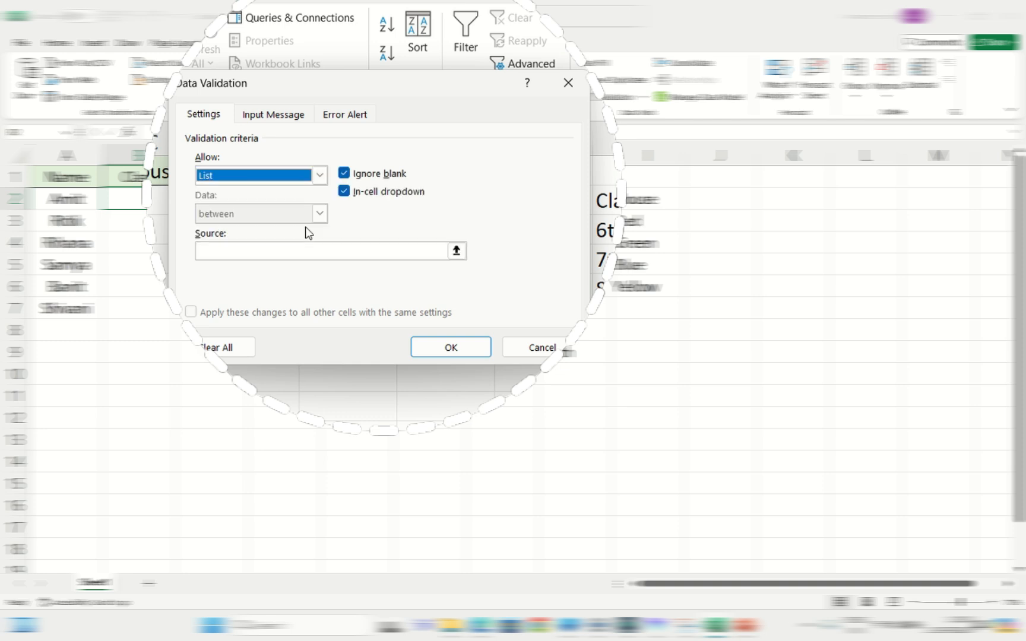
pyautogui.click(311, 249)
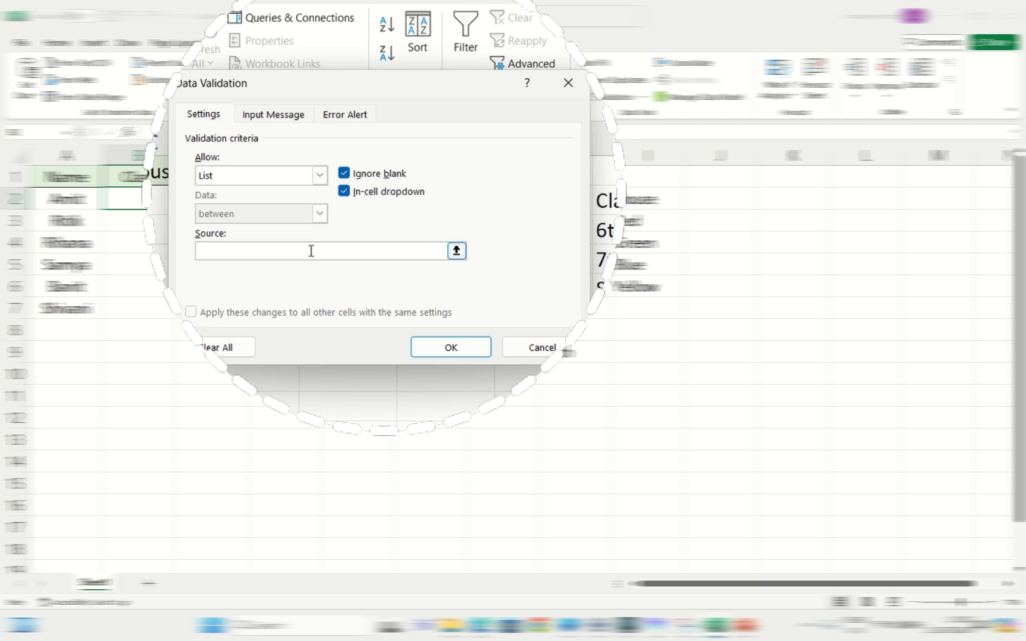
pyautogui.moveTo(576, 224); pyautogui.dragTo(585, 345)
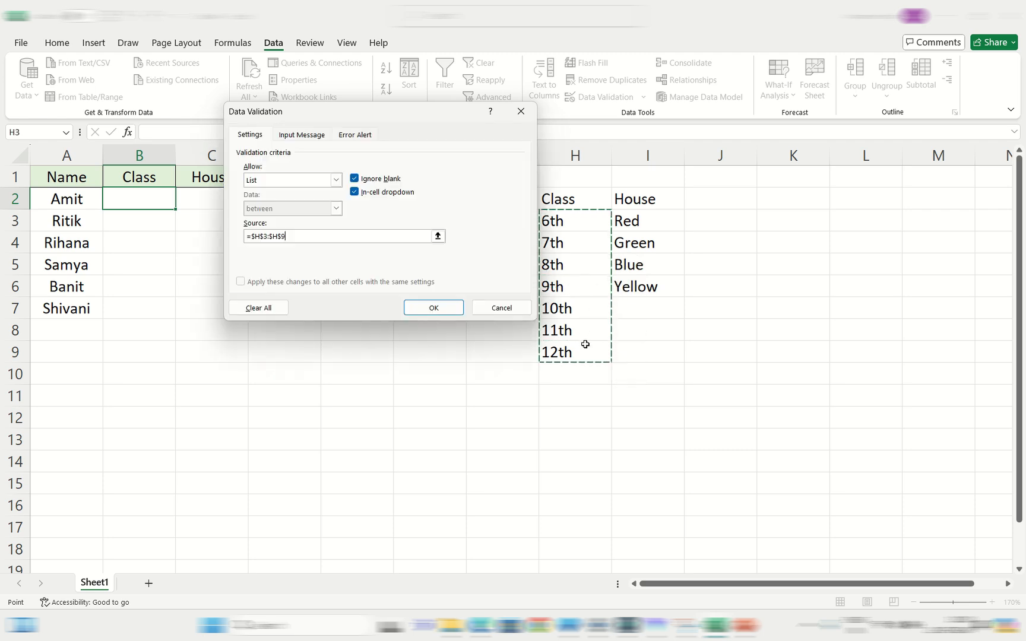
pyautogui.click(446, 313)
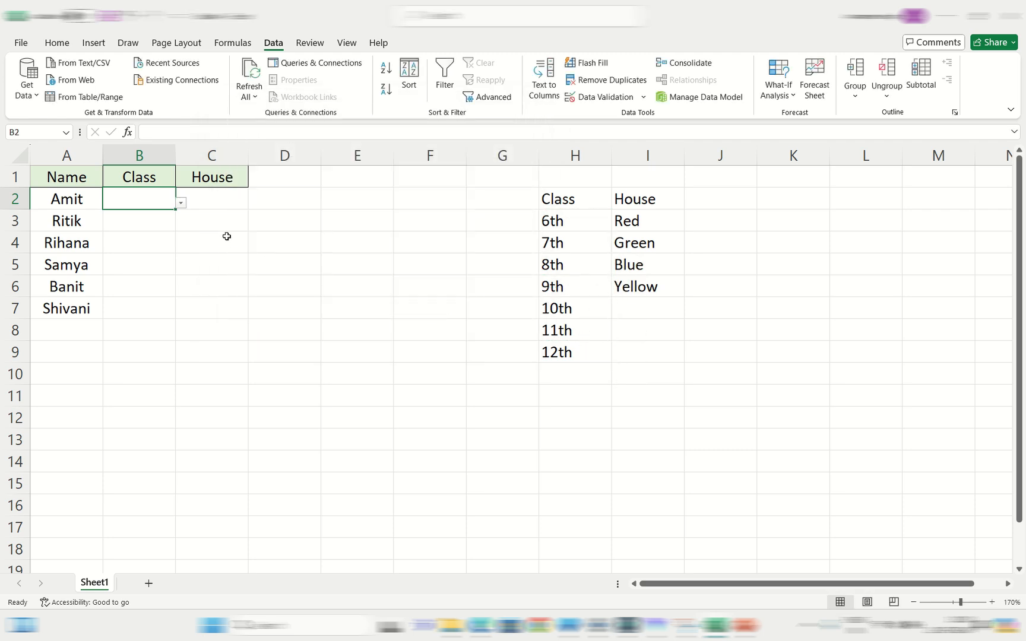
pyautogui.moveTo(176, 210); pyautogui.dragTo(175, 311)
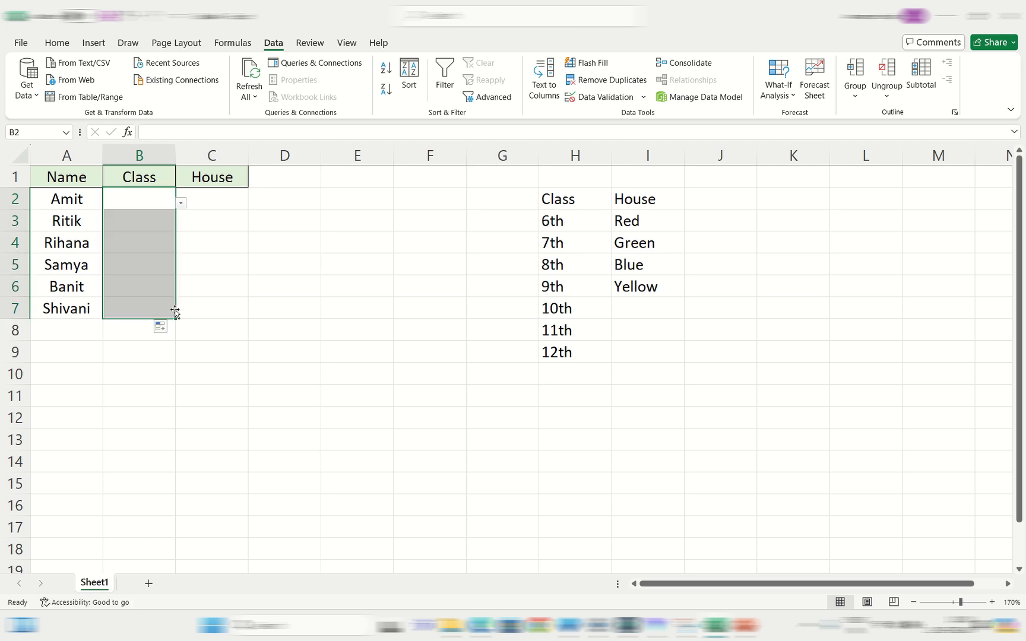
# - Fill the Class column from its drop-down lists with 7th in B2, 9th in B3 and 10th in B4
pyautogui.click(156, 205)
pyautogui.click(180, 204)
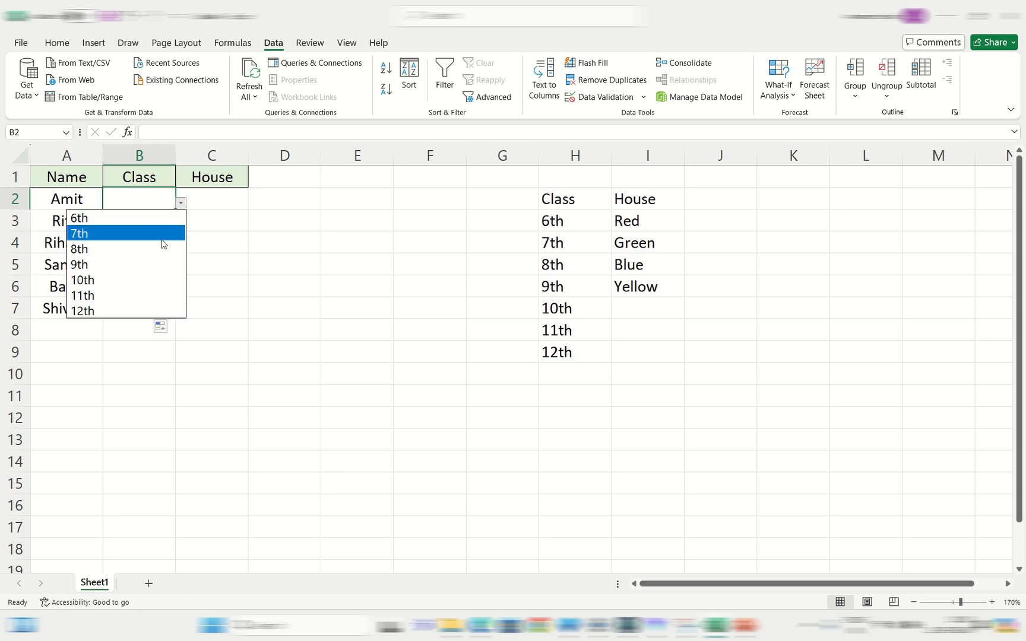
pyautogui.click(162, 237)
pyautogui.click(168, 219)
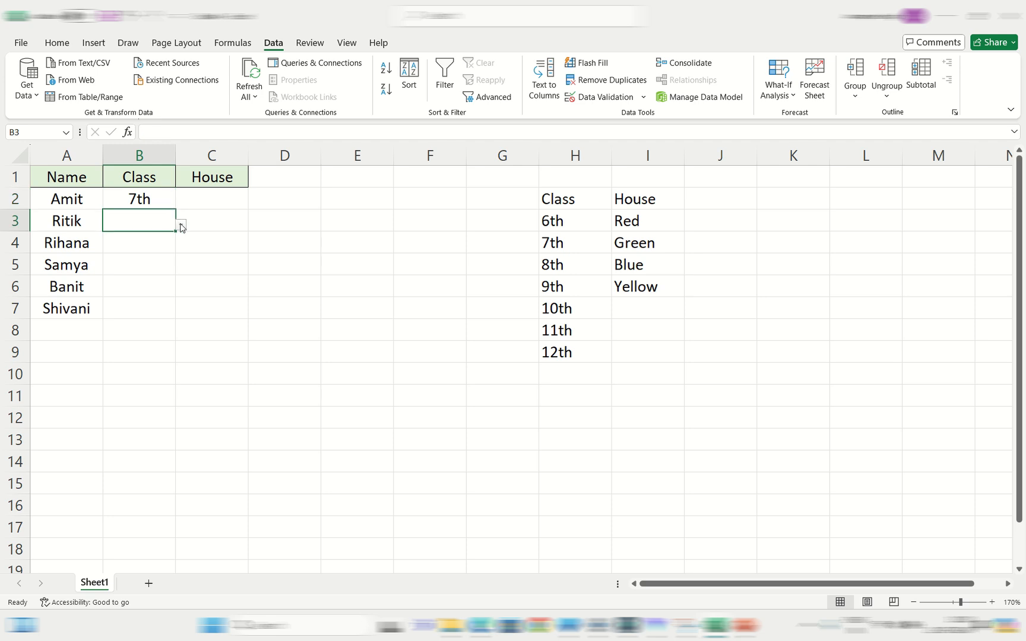
pyautogui.click(181, 225)
pyautogui.click(156, 286)
pyautogui.click(151, 284)
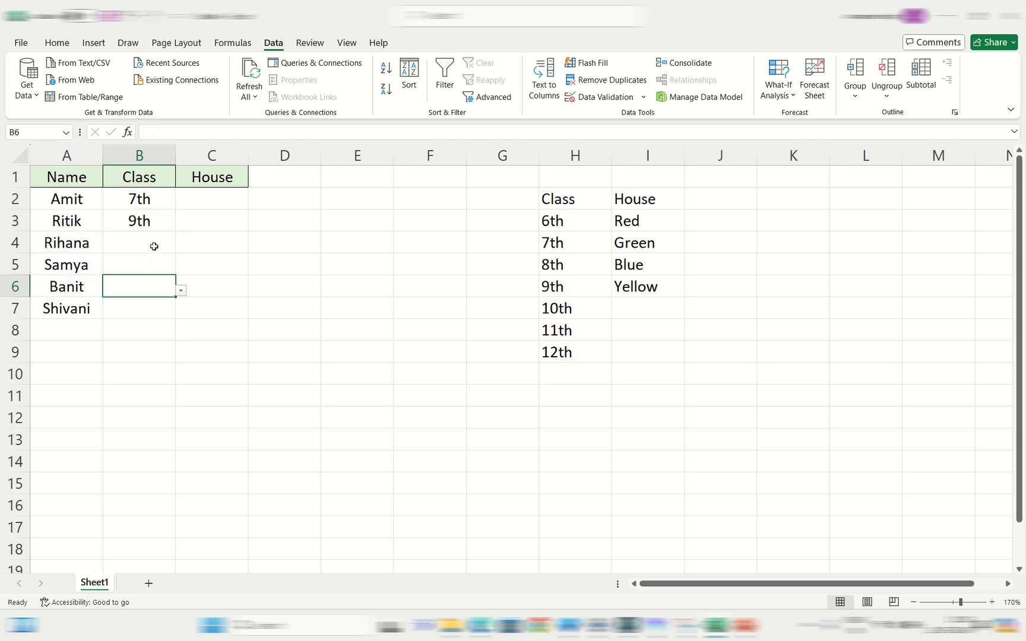
pyautogui.click(154, 246)
pyautogui.click(181, 247)
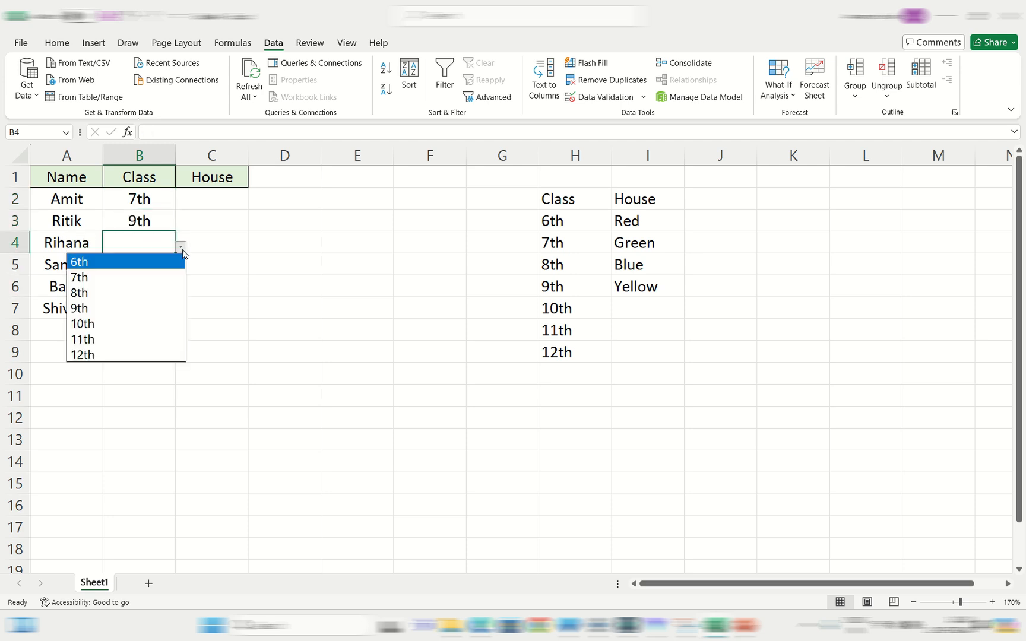
pyautogui.click(151, 324)
# - Add List data validation to C2 with source =$I$3:$I$6 and copy it down the House column to C7
pyautogui.click(212, 203)
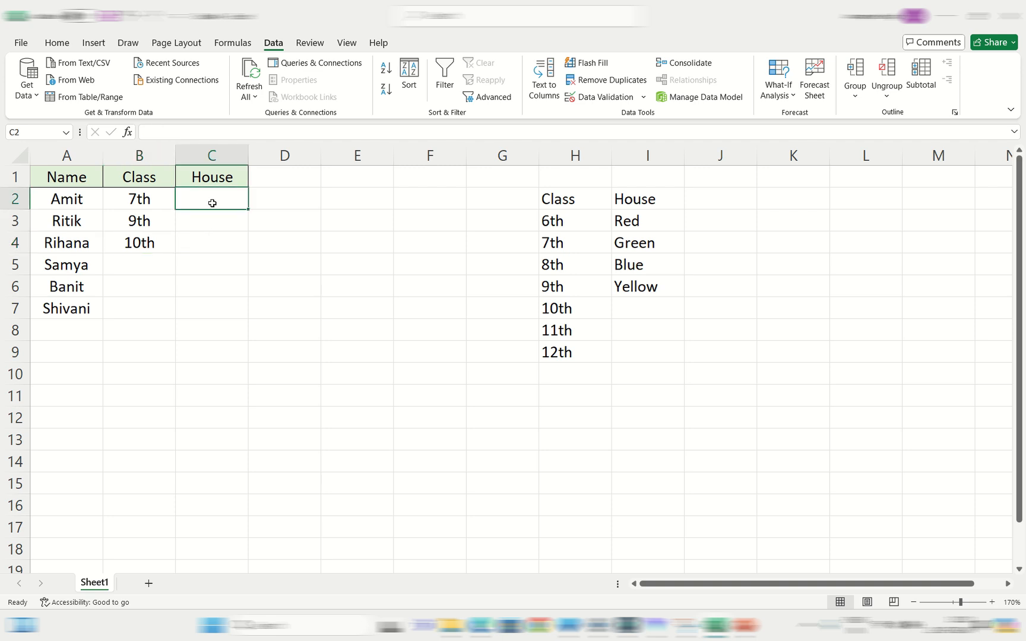
pyautogui.click(643, 97)
pyautogui.click(635, 115)
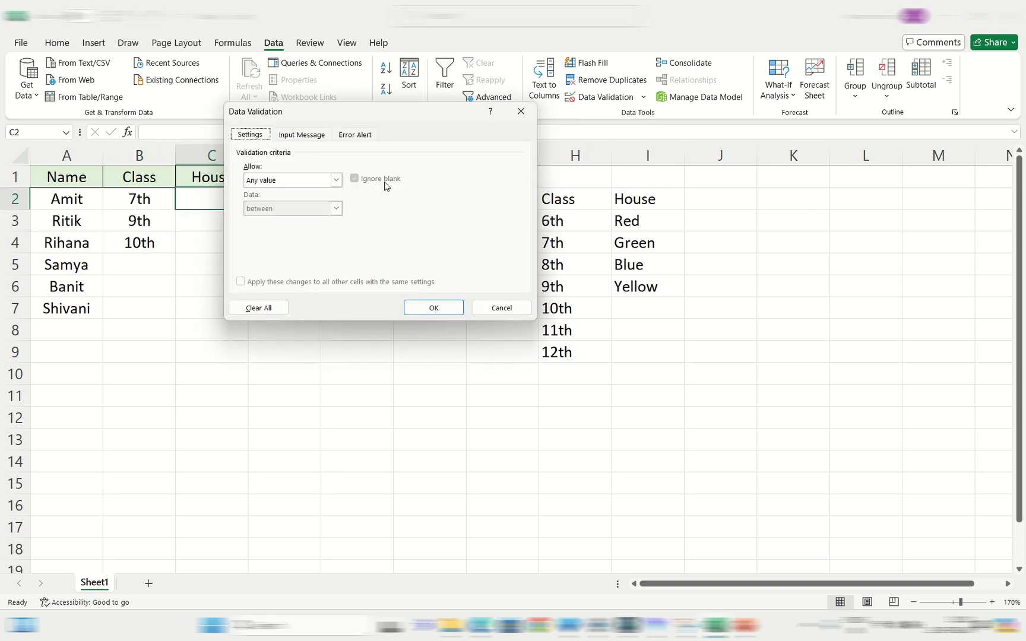
pyautogui.click(336, 179)
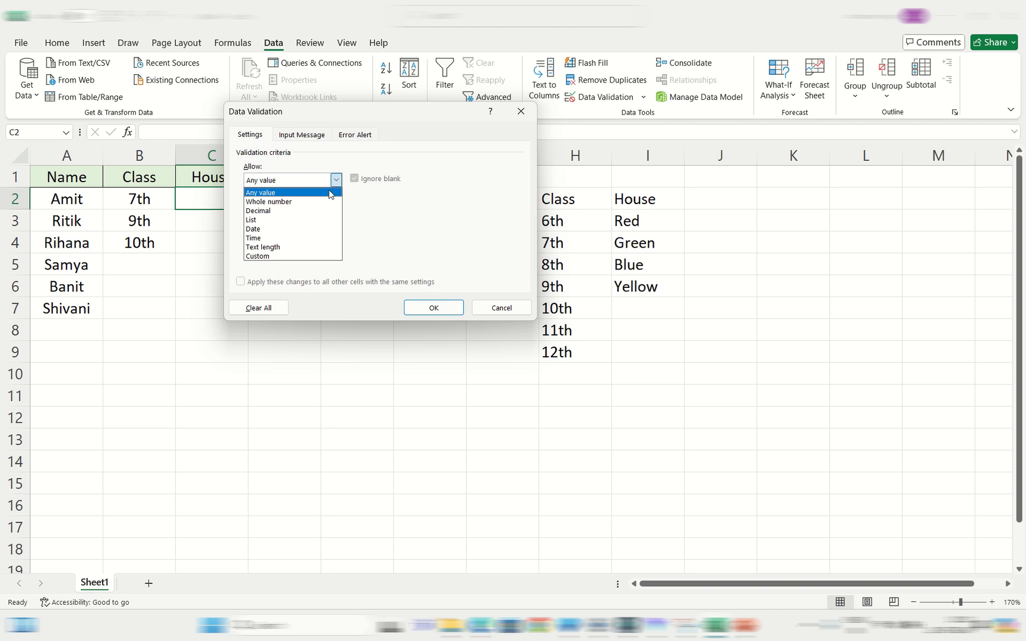
pyautogui.click(319, 221)
pyautogui.click(339, 236)
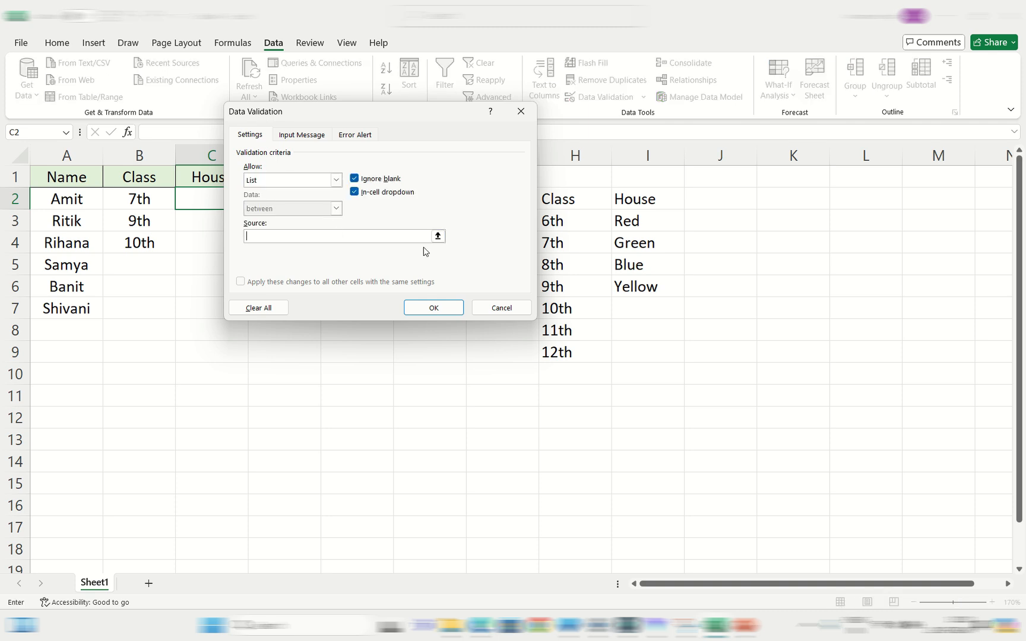
pyautogui.click(618, 233)
pyautogui.moveTo(619, 233); pyautogui.dragTo(628, 283)
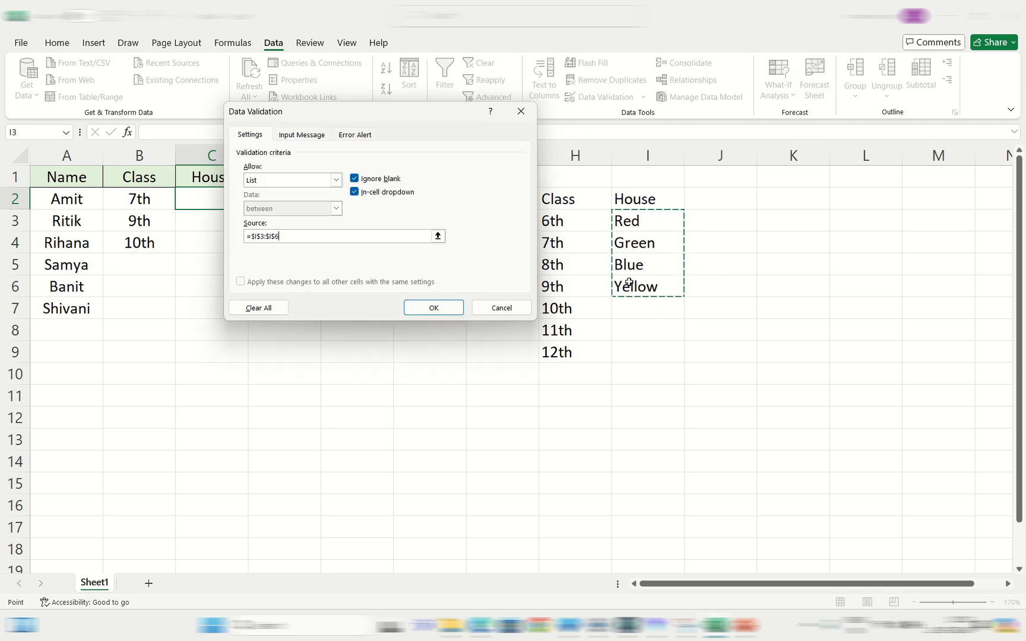
pyautogui.click(433, 309)
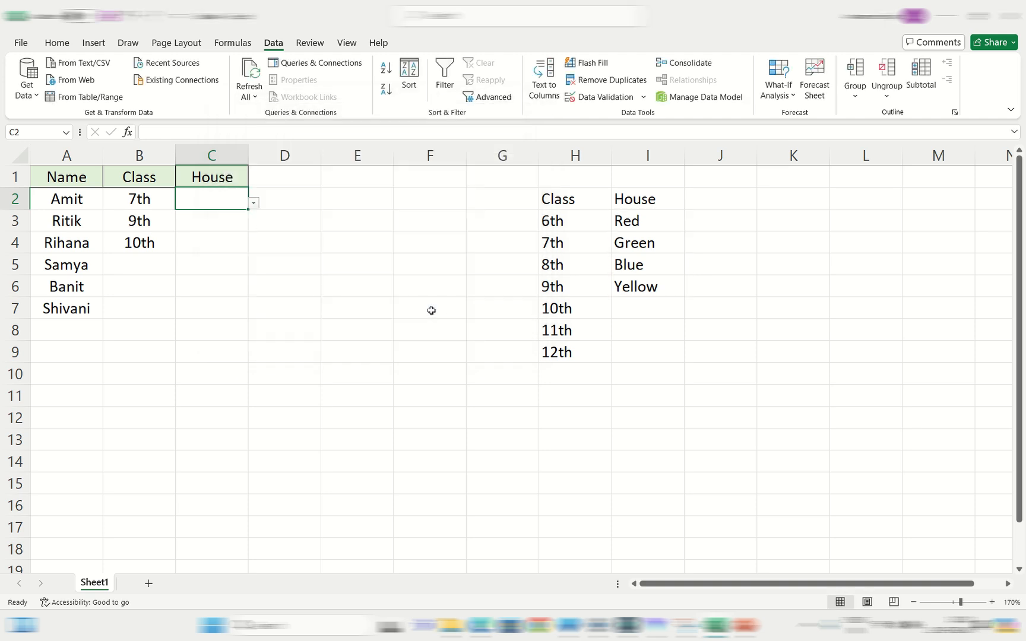
pyautogui.moveTo(247, 209); pyautogui.dragTo(249, 314)
# - Choose Green in C2 from the House drop-down list and pick a house from the list in C3
pyautogui.click(253, 202)
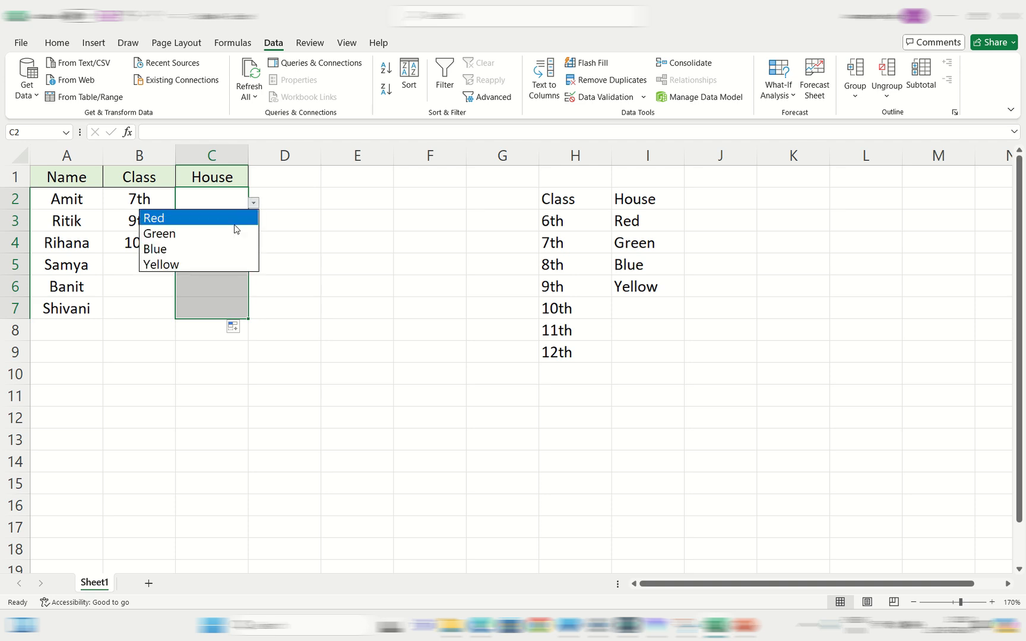
pyautogui.click(234, 230)
pyautogui.click(233, 223)
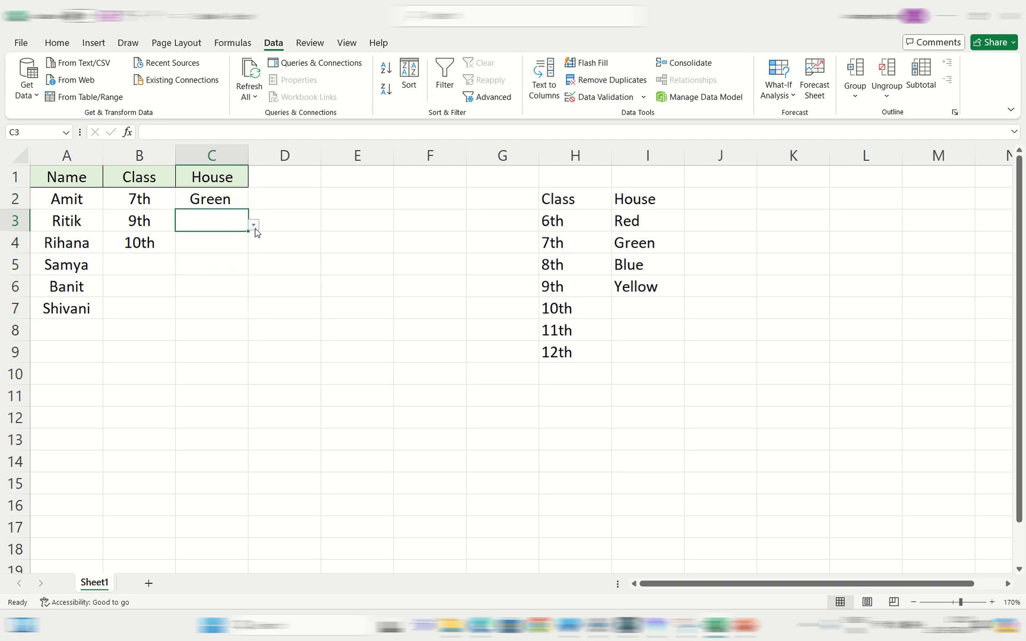
pyautogui.click(255, 228)
pyautogui.click(234, 258)
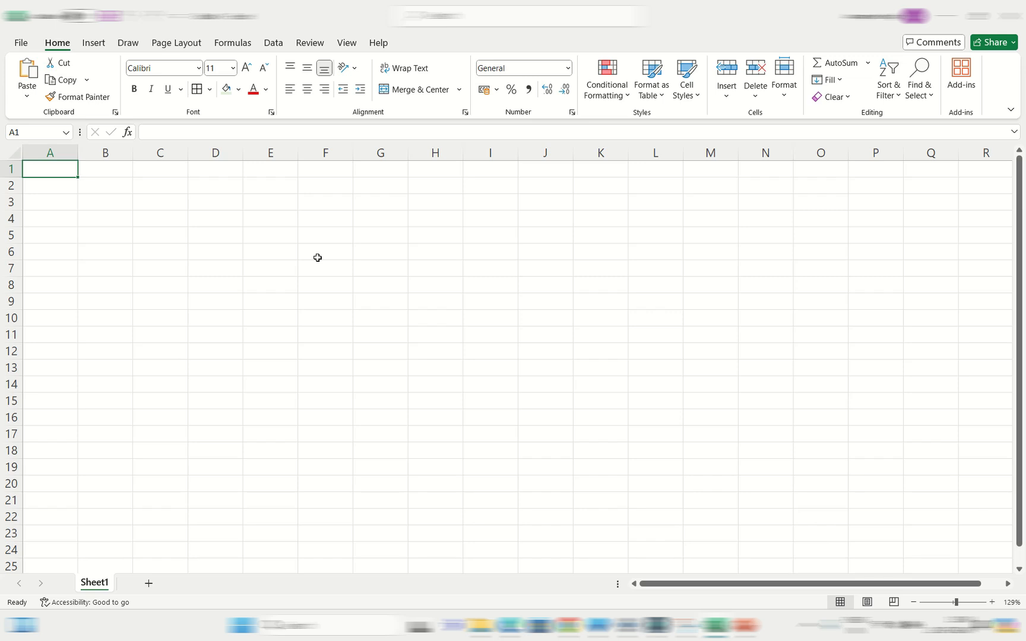
# - Switch to the browser, open Wikipedia's ICC Men's T20 World Cup article and view its winners and results tables
pyautogui.hotkey('alt', 'Tab')
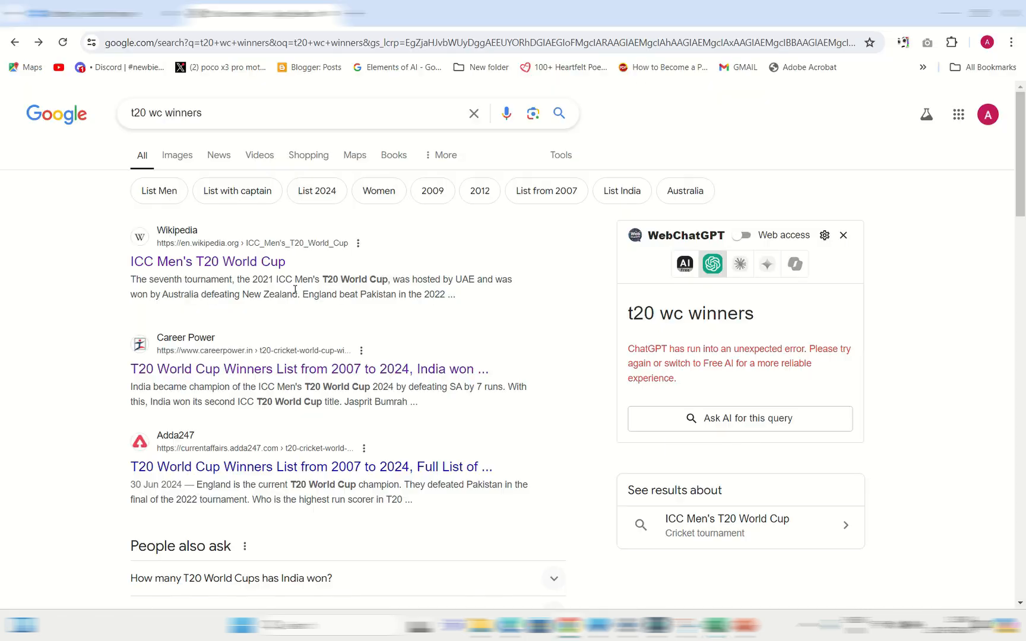
pyautogui.click(229, 268)
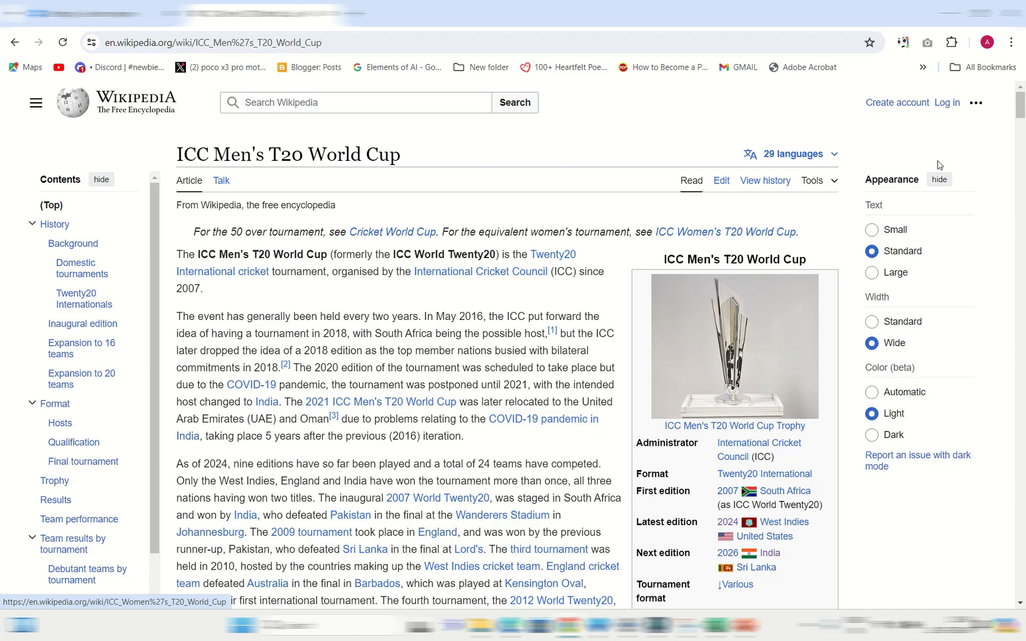
pyautogui.moveTo(1021, 117)
pyautogui.mouseDown()
pyautogui.moveTo(1021, 201)
pyautogui.moveTo(1021, 117)
pyautogui.mouseUp()
pyautogui.scroll(-10, 925, 201)
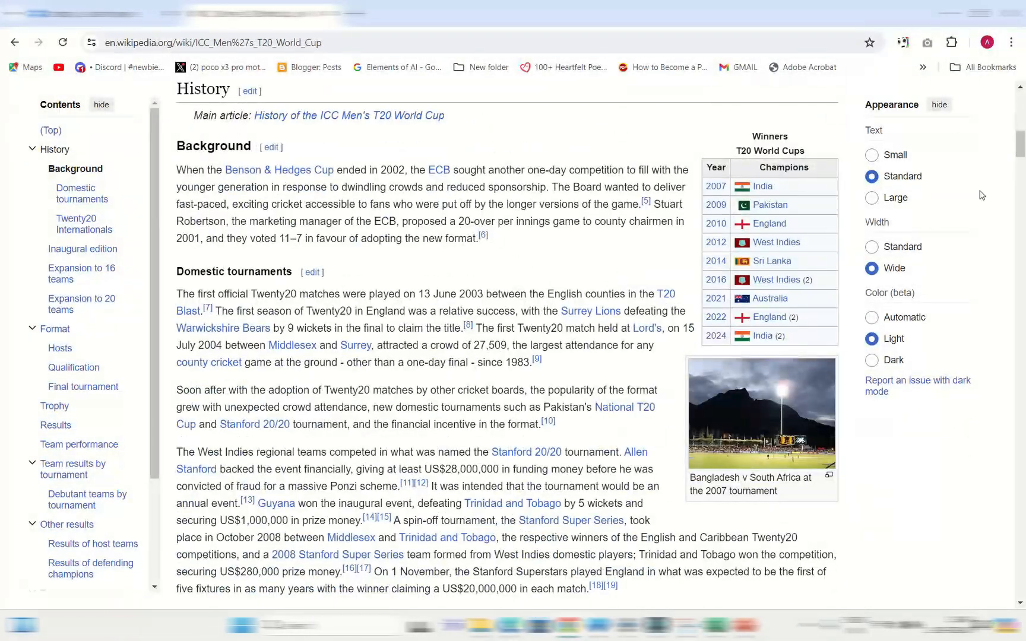
pyautogui.moveTo(1021, 148); pyautogui.dragTo(1021, 264)
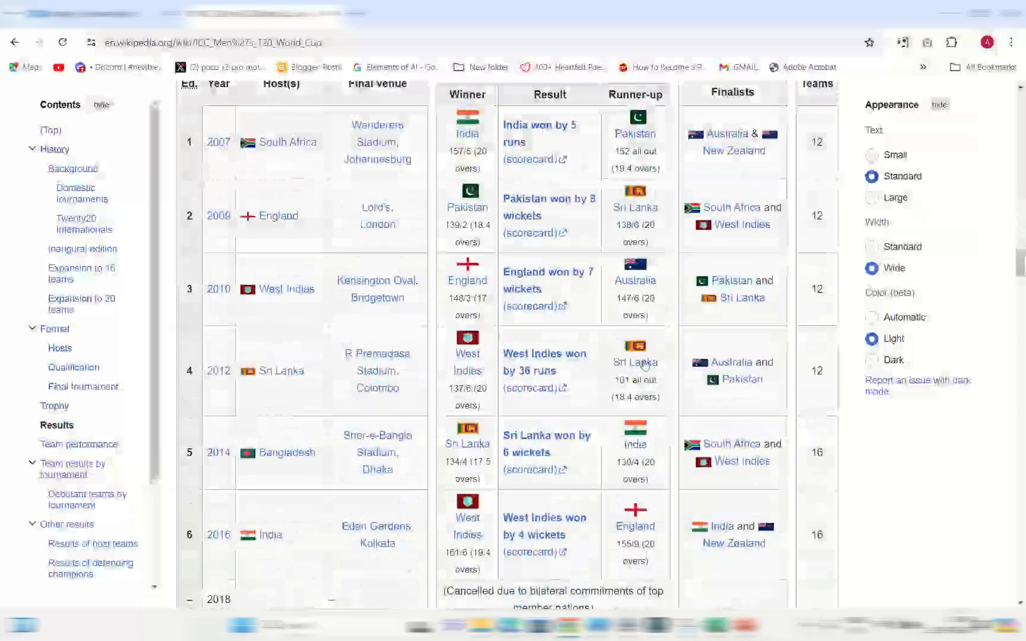
pyautogui.moveTo(1020, 270)
pyautogui.mouseDown()
pyautogui.moveTo(1021, 399)
pyautogui.moveTo(1022, 250)
pyautogui.mouseUp()
# - Copy the Wikipedia article's URL, return to the blank Excel workbook and connect to that address with a From Web import
pyautogui.moveTo(392, 48); pyautogui.dragTo(53, 55)
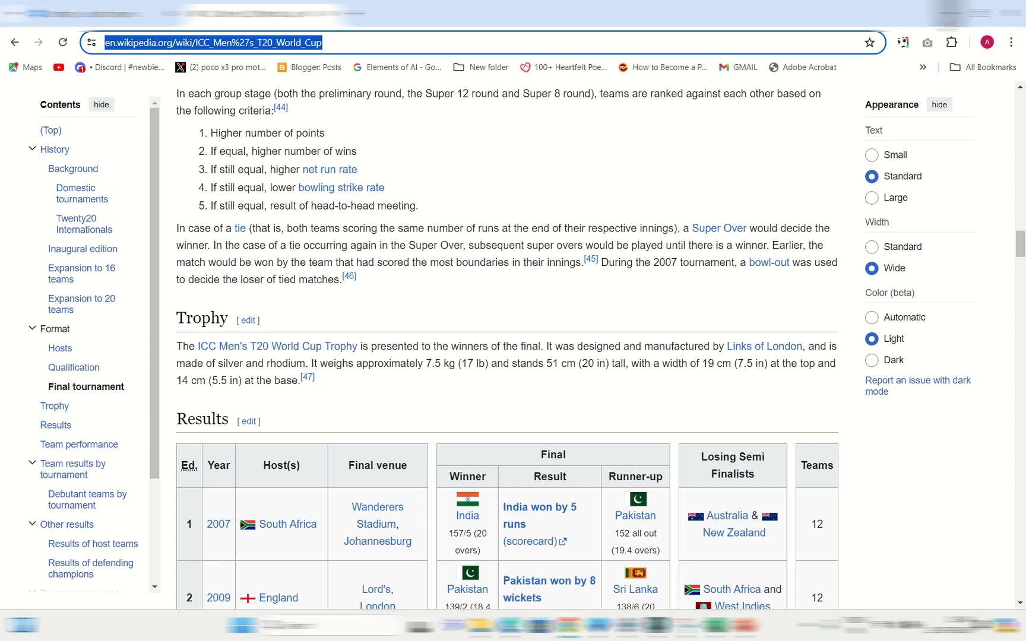
pyautogui.click(945, 18)
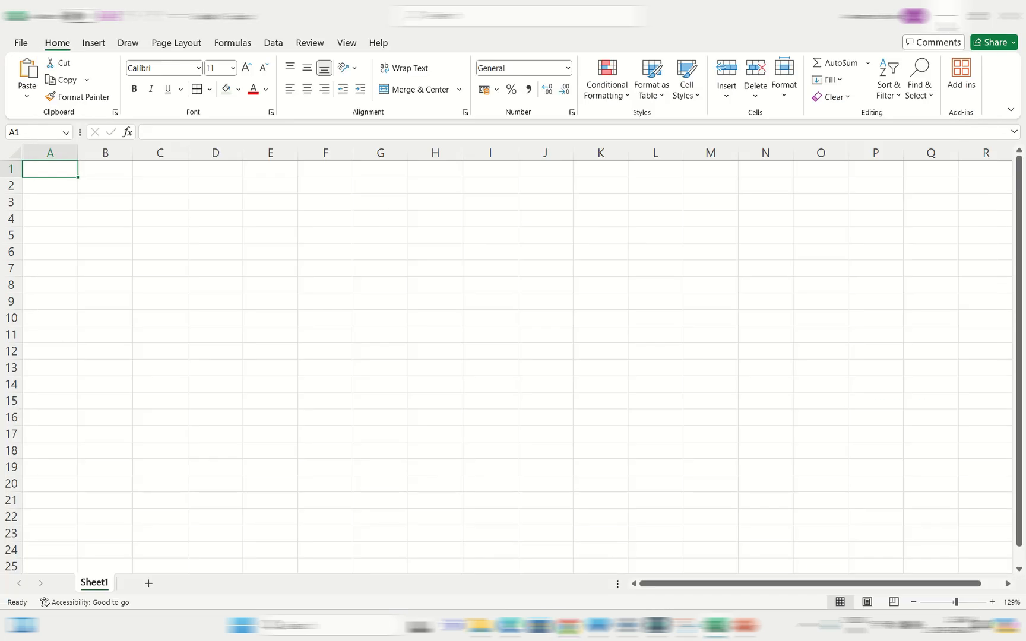
pyautogui.click(273, 43)
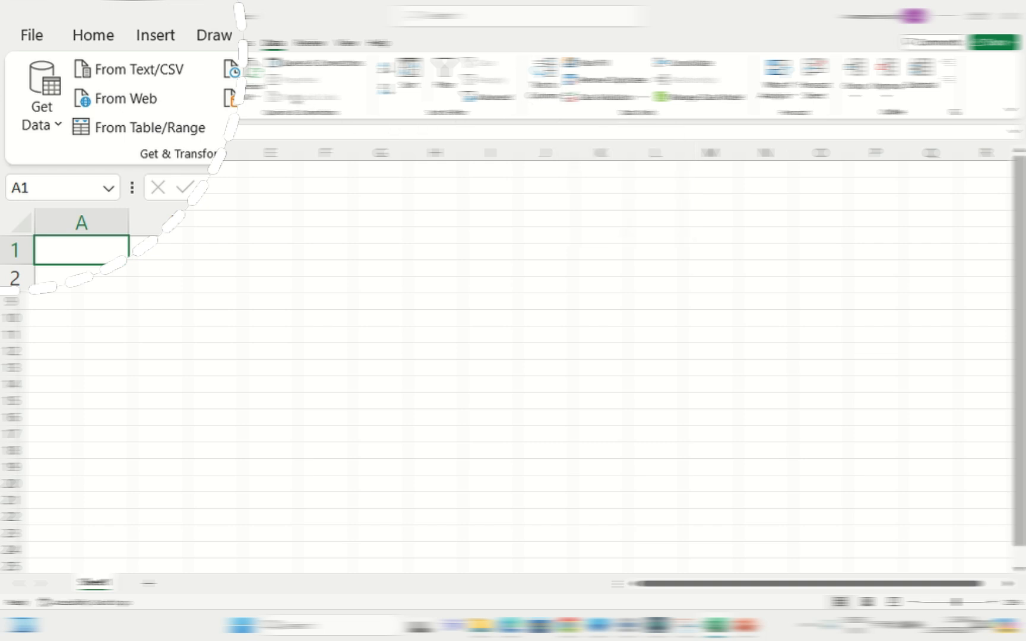
pyautogui.click(90, 82)
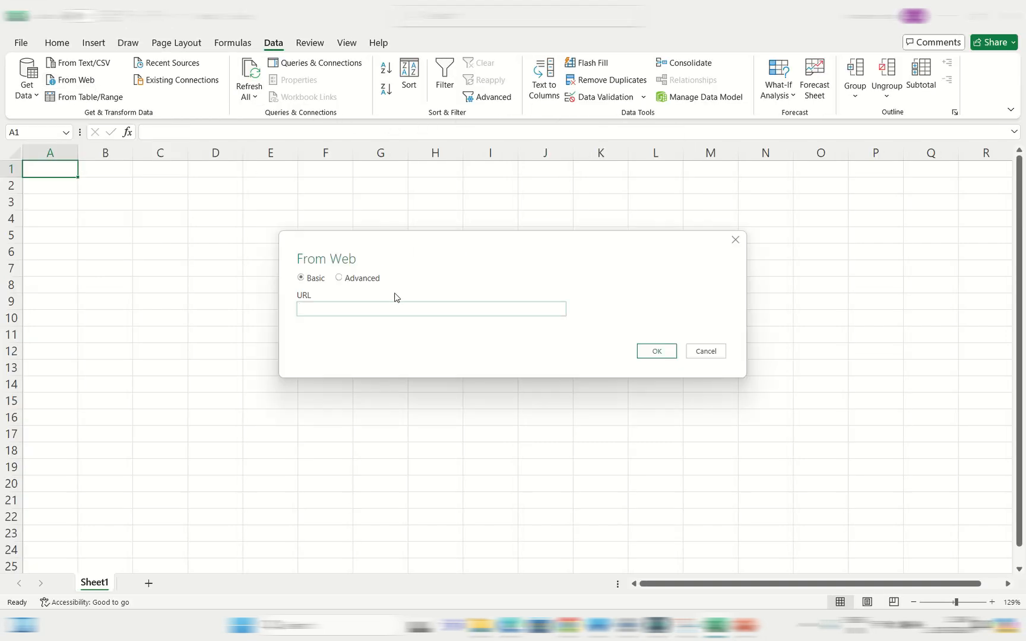
pyautogui.hotkey('ctrl', 'v')
pyautogui.click(645, 351)
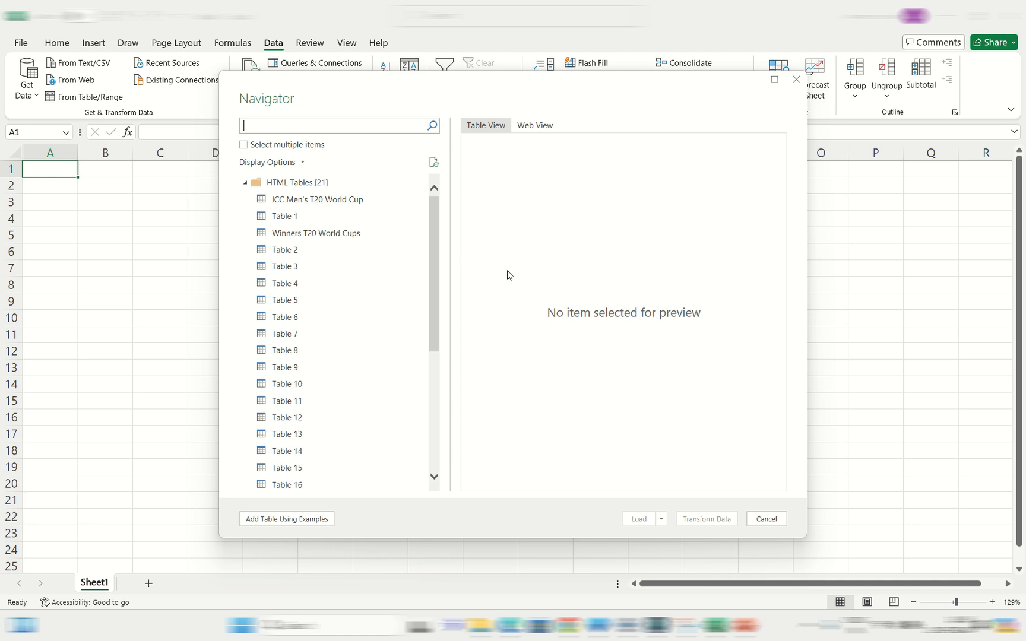
# - Preview the article's first few tables in the Navigator and load Table 2 into the workbook
pyautogui.click(351, 205)
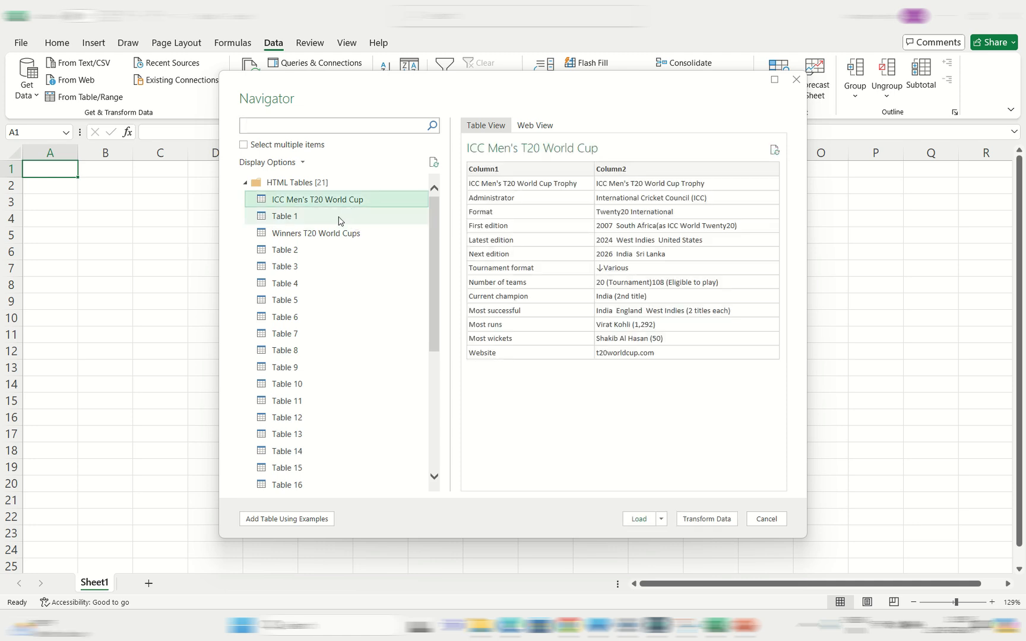
pyautogui.click(337, 218)
pyautogui.click(338, 234)
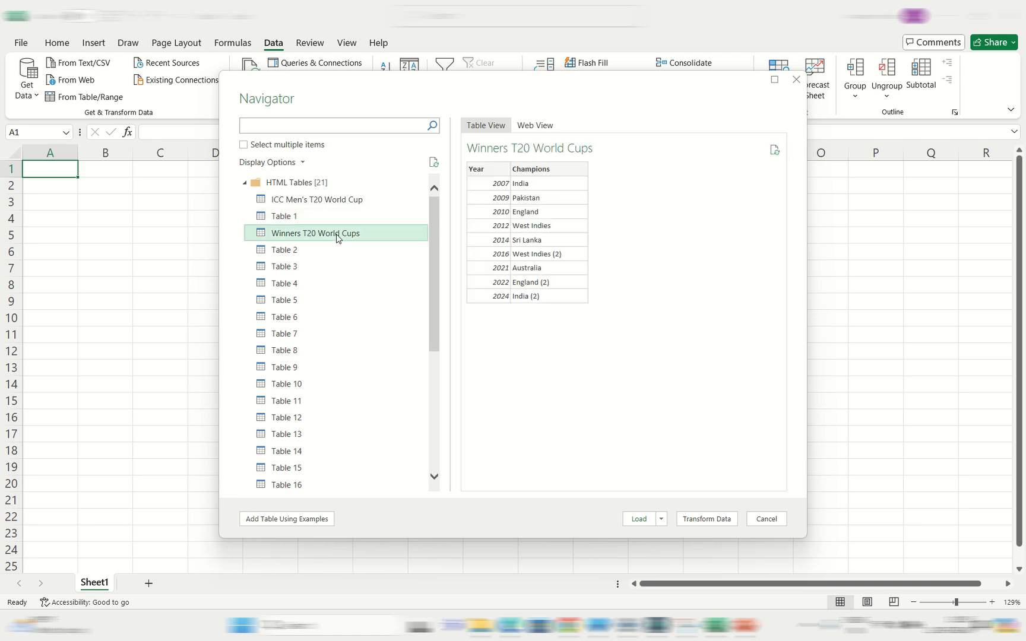
pyautogui.click(339, 248)
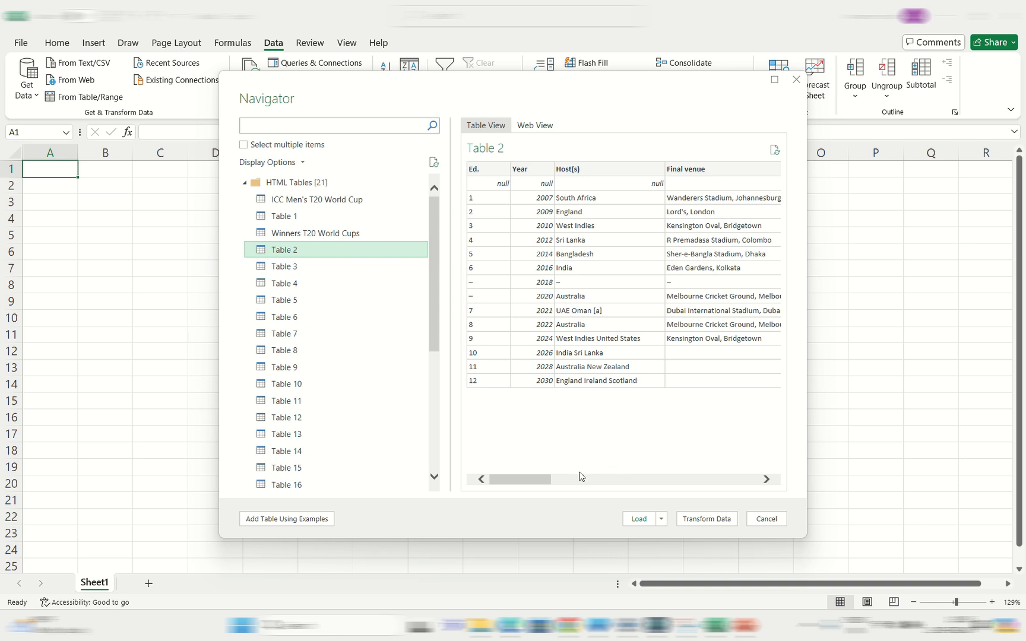
pyautogui.moveTo(551, 480)
pyautogui.mouseDown()
pyautogui.moveTo(678, 470)
pyautogui.moveTo(586, 461)
pyautogui.moveTo(551, 469)
pyautogui.mouseUp()
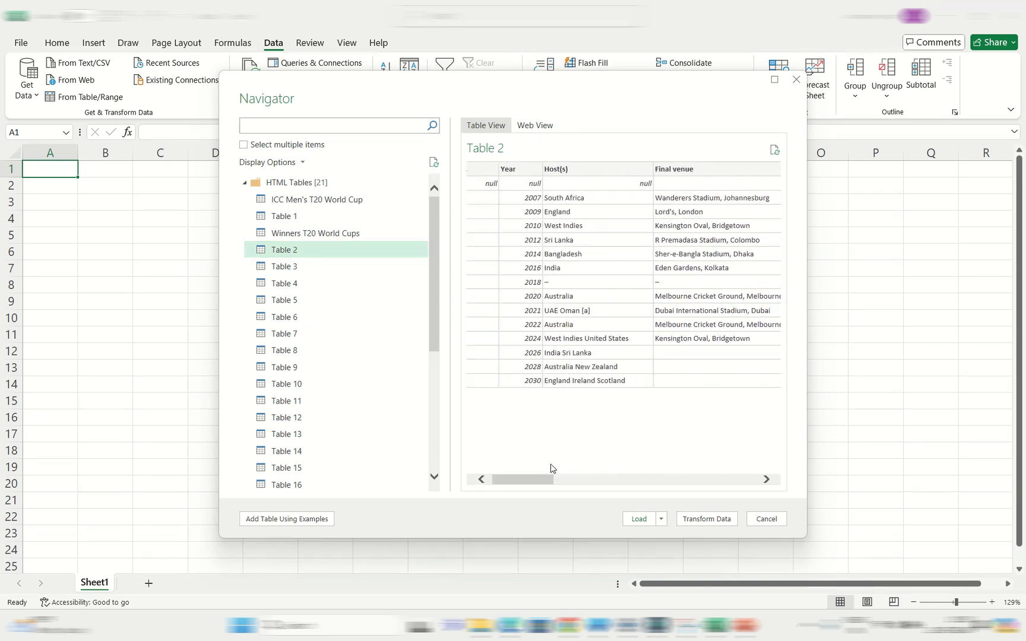
pyautogui.click(641, 519)
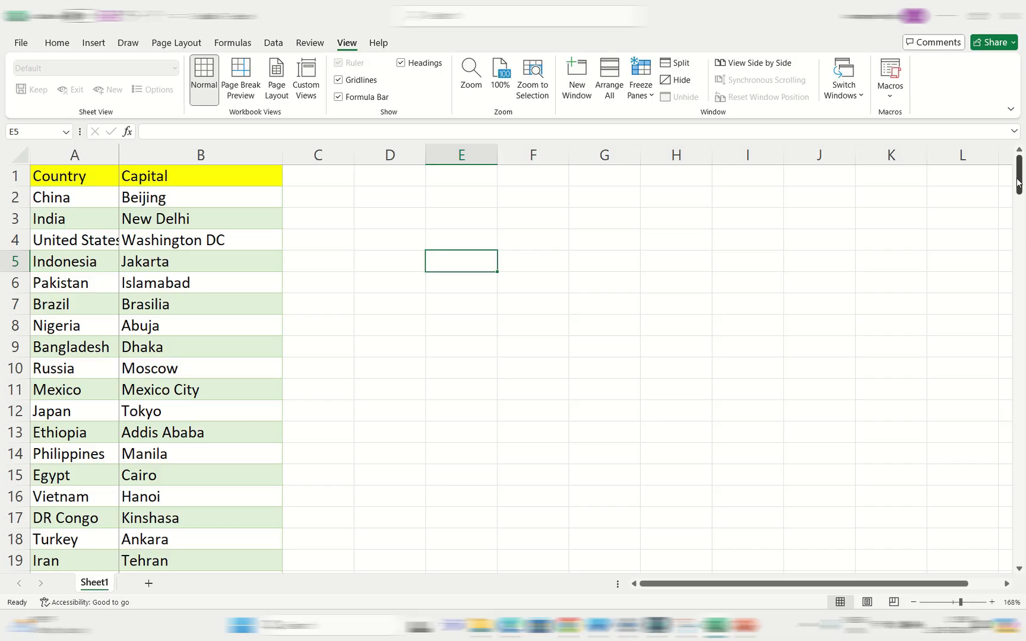
# - Look through the Country and Capital list to its last row, and freeze the sheet's top row
pyautogui.moveTo(1021, 184); pyautogui.dragTo(1018, 543)
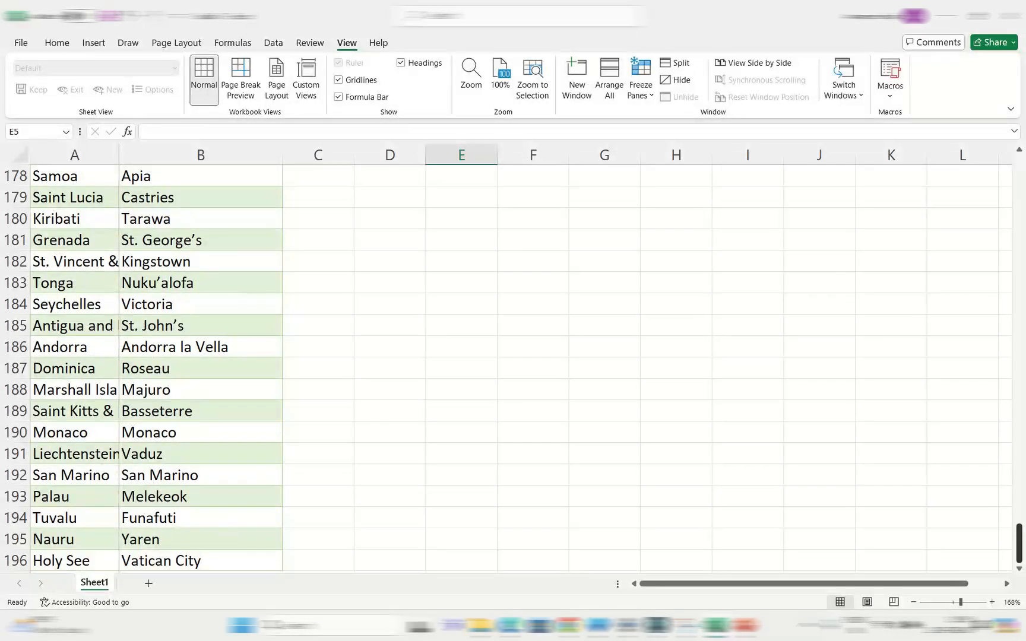
pyautogui.click(293, 563)
pyautogui.press('Return')
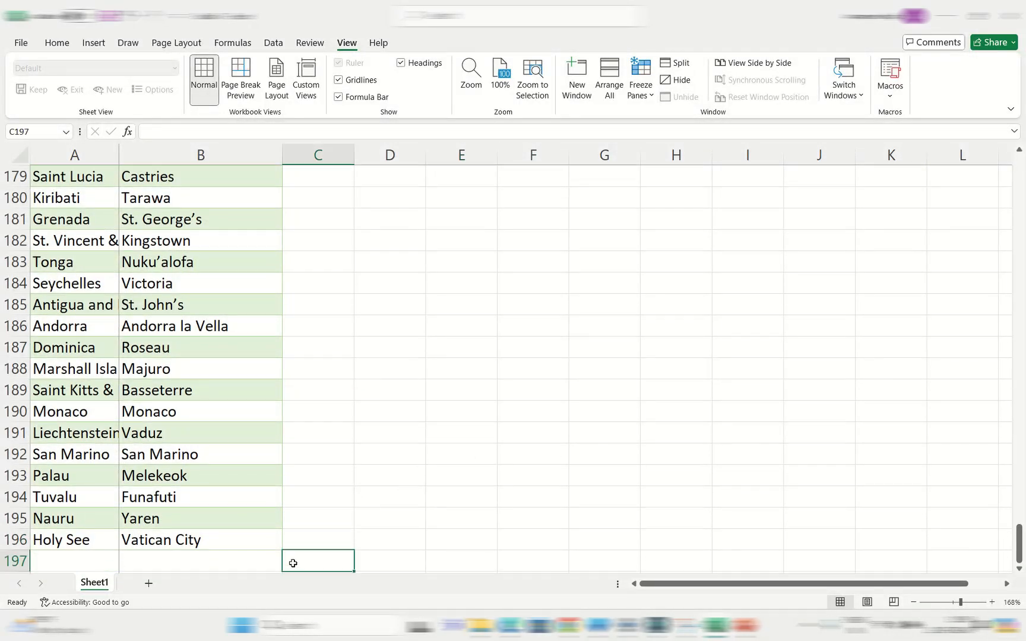
pyautogui.click(172, 562)
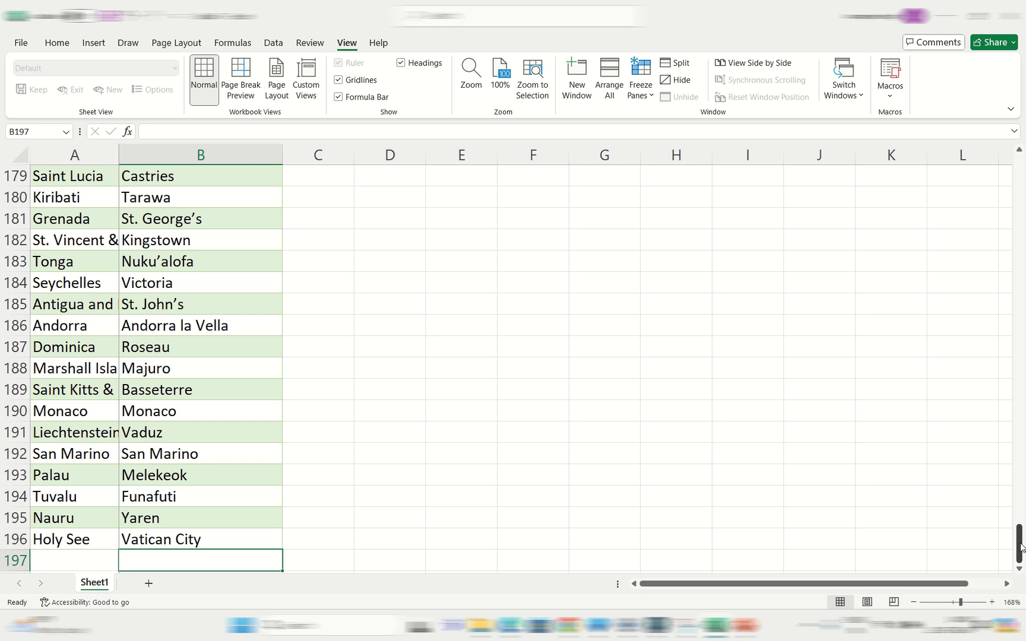
pyautogui.moveTo(1021, 547); pyautogui.dragTo(1022, 110)
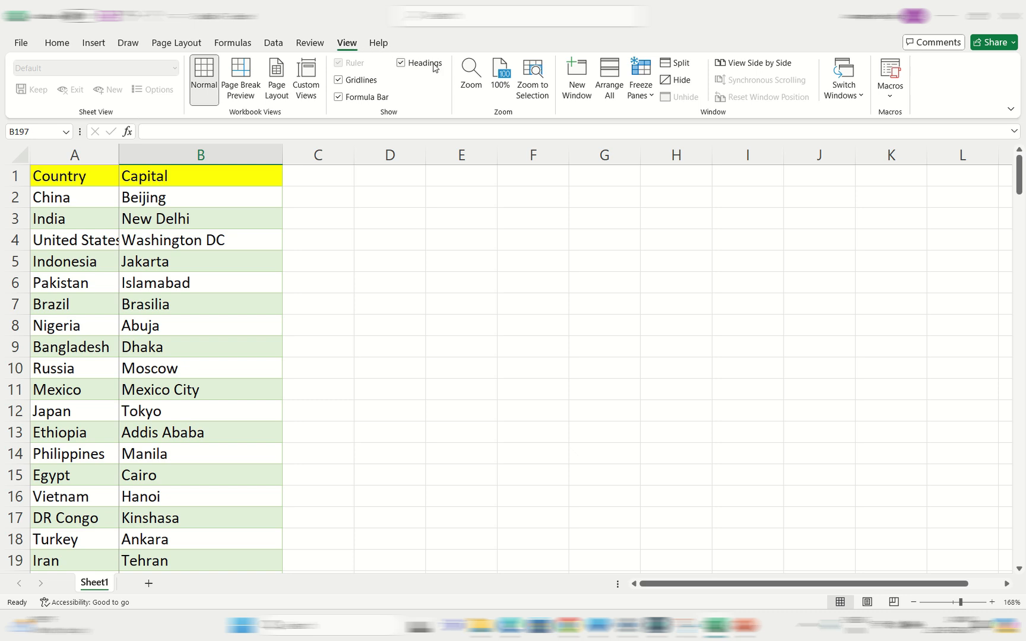
pyautogui.click(604, 101)
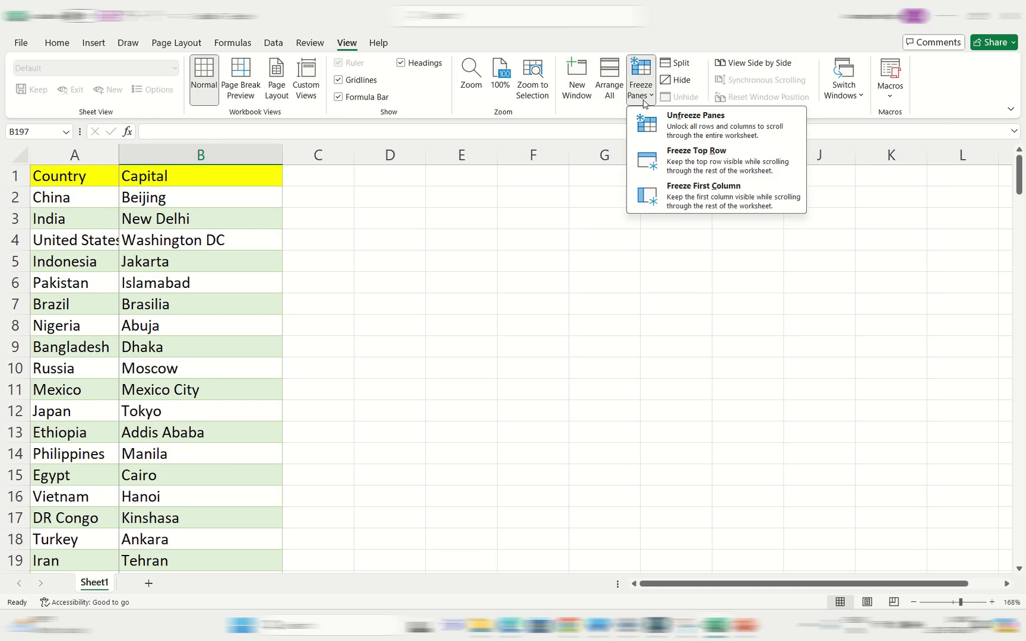
pyautogui.click(693, 154)
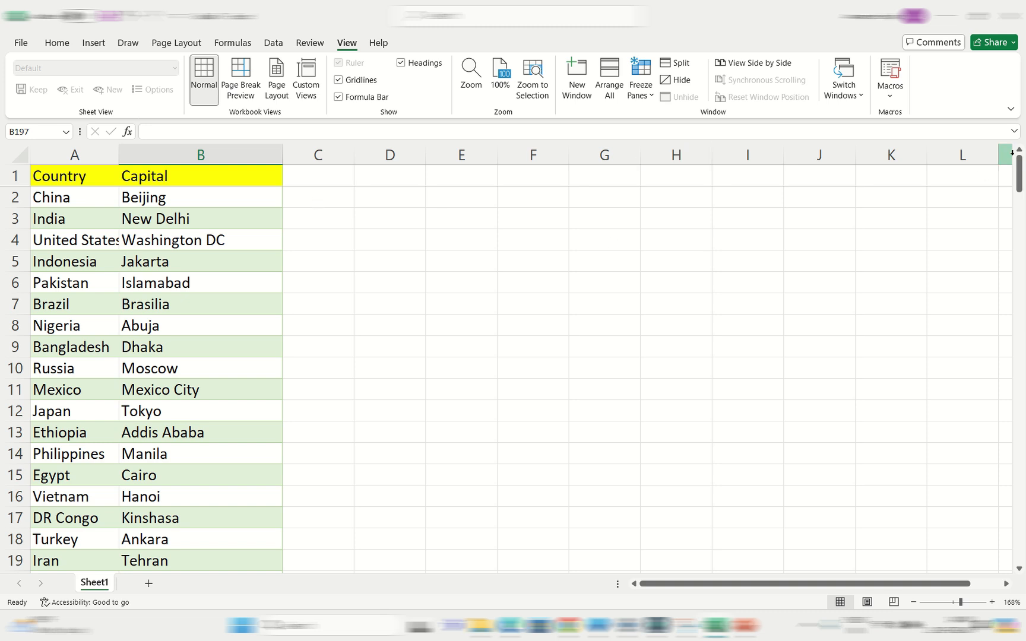
pyautogui.moveTo(1019, 174); pyautogui.dragTo(962, 156)
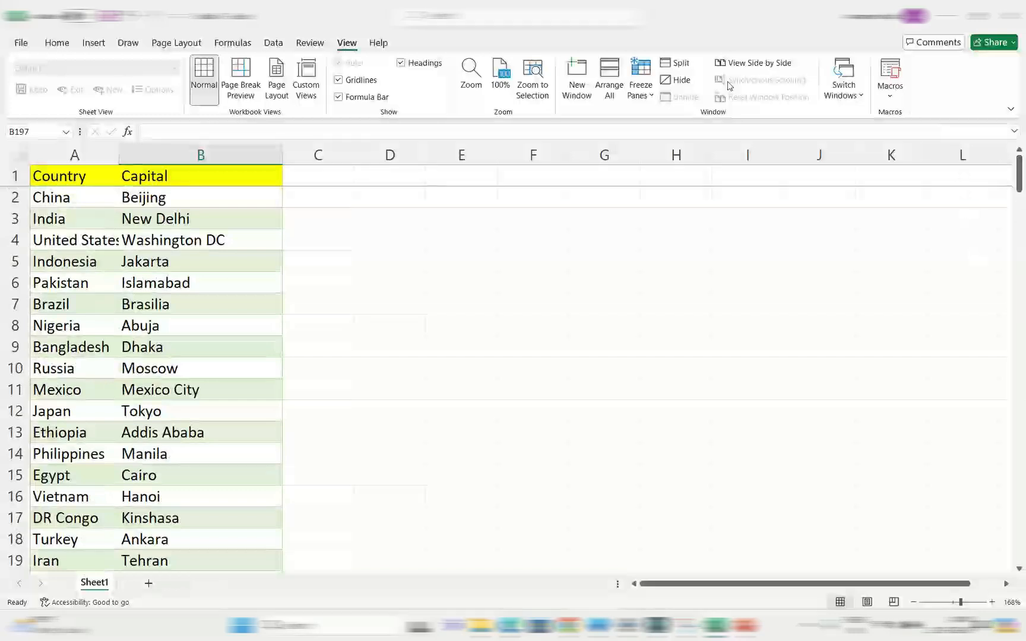
# - Freeze the first column of the Country and Capital sheet
pyautogui.click(640, 83)
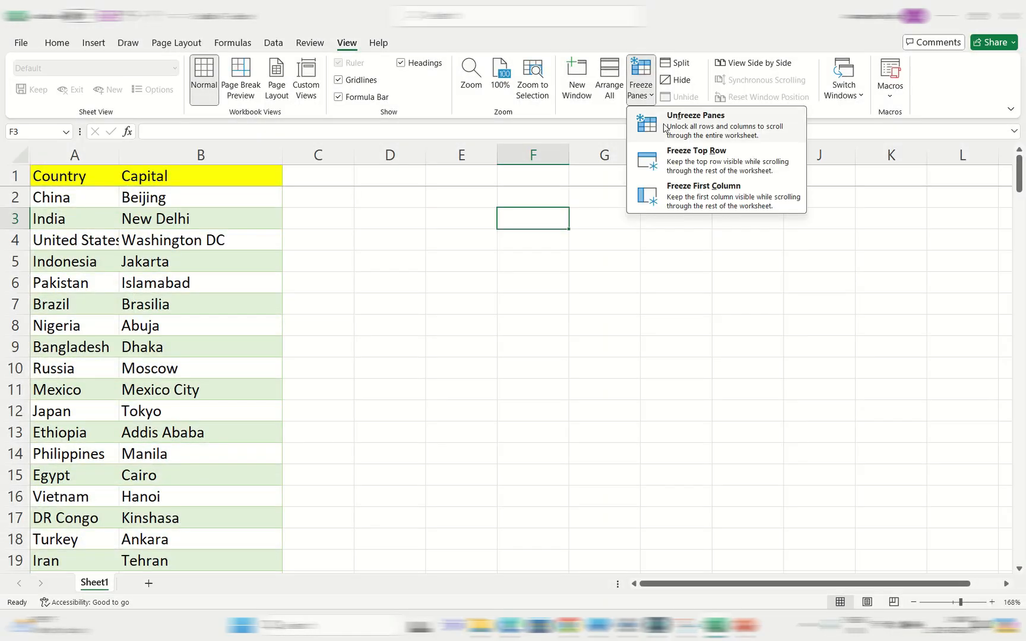
pyautogui.click(699, 193)
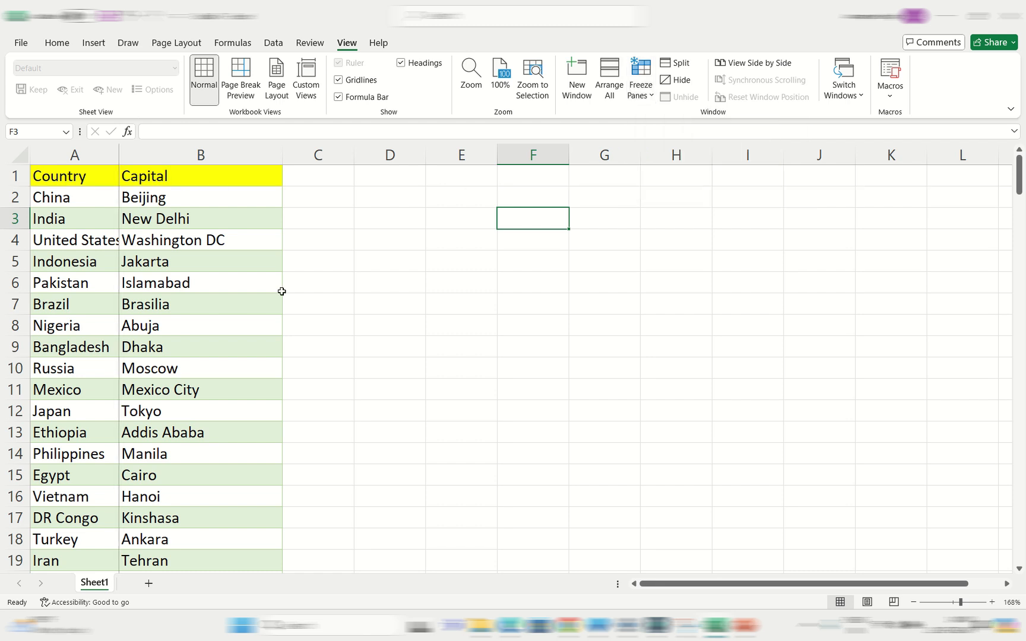
pyautogui.moveTo(806, 587)
pyautogui.mouseDown()
pyautogui.moveTo(927, 576)
pyautogui.moveTo(915, 590)
pyautogui.moveTo(792, 586)
pyautogui.mouseUp()
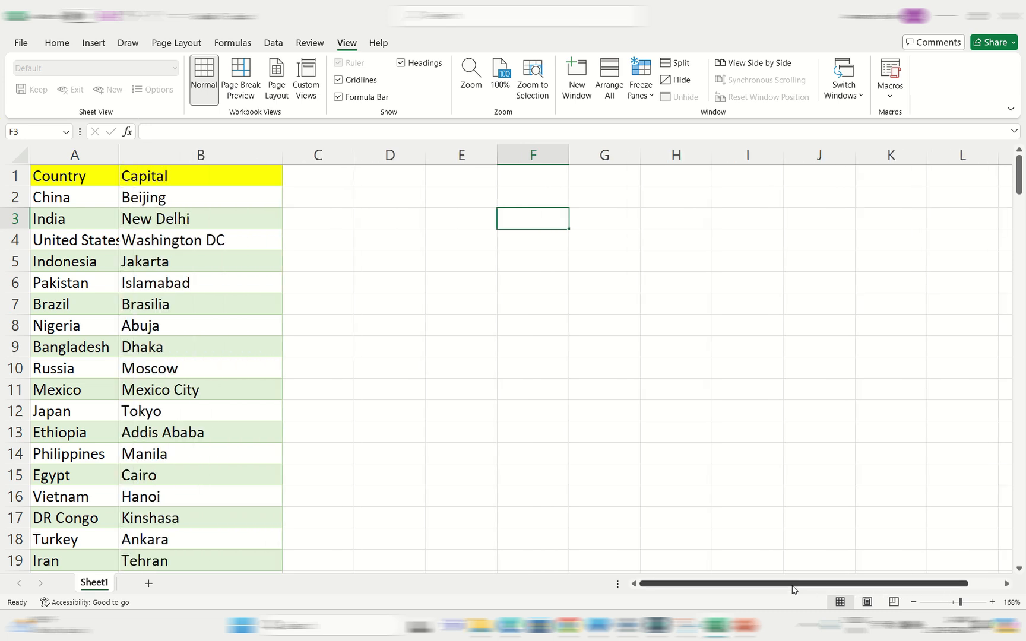